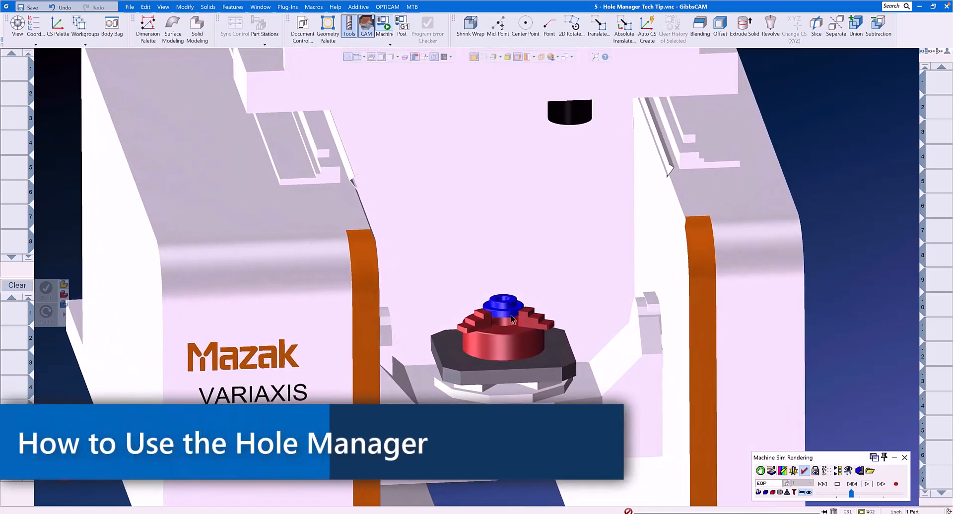
Run automatic feature recognition on the flange body in the Hole Manager to detect its holes.
scroll(513, 319, "down", 1)
scroll(512, 319, "down", 3)
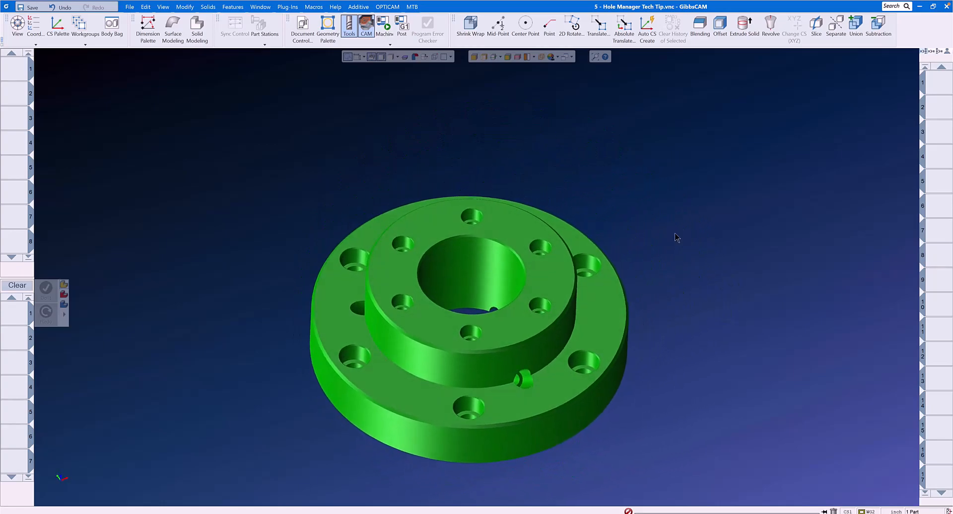
left_click(560, 267)
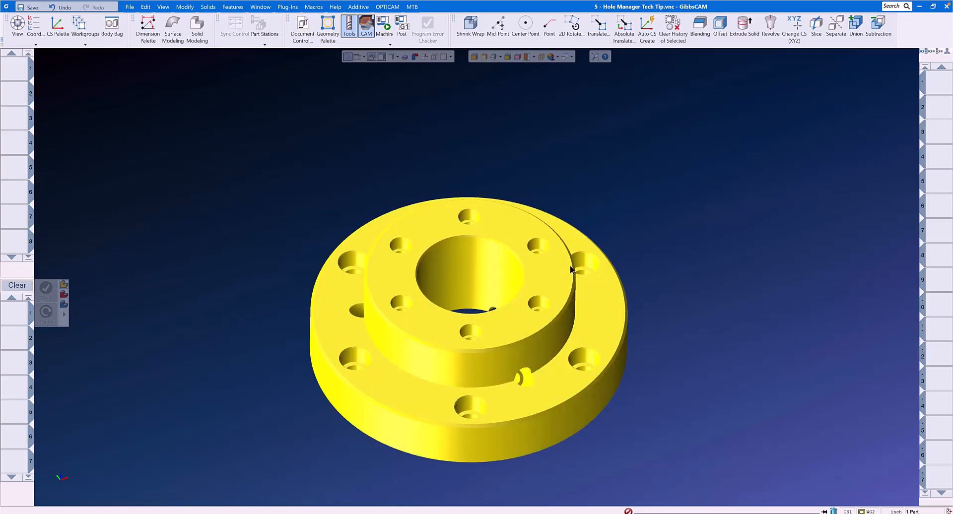
left_click(231, 7)
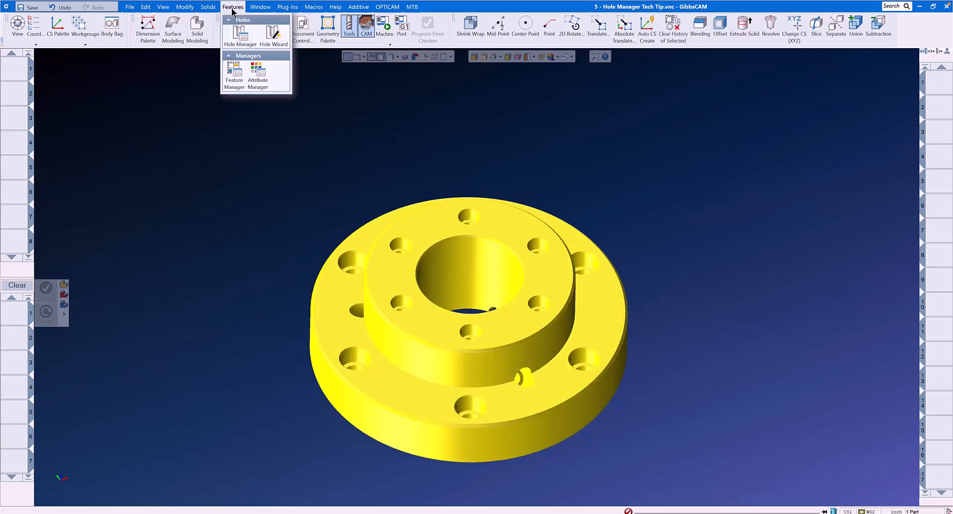
left_click(240, 36)
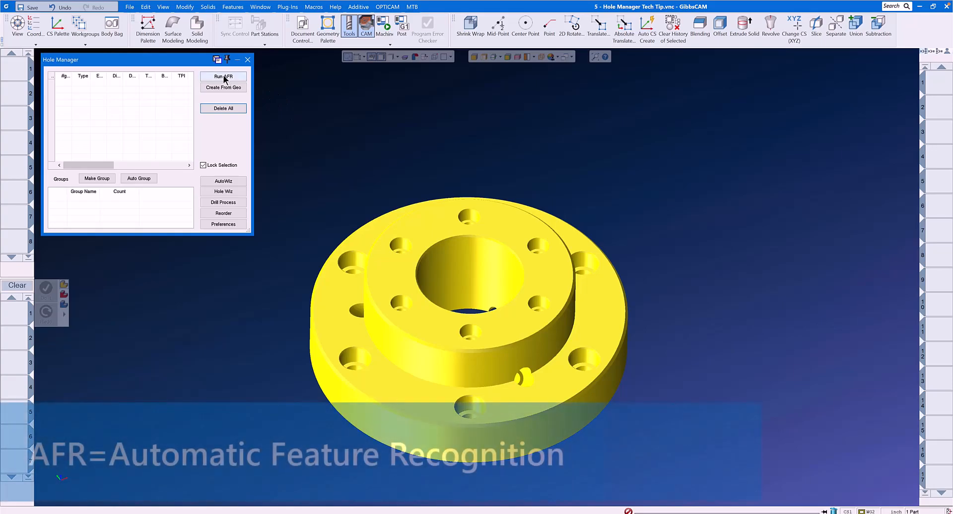
left_click(223, 76)
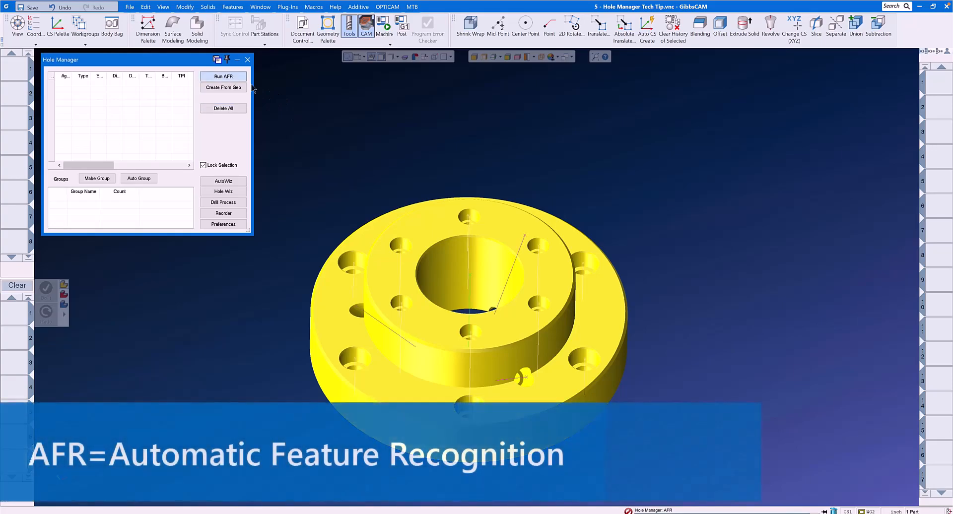
left_click(335, 120)
middle_click_drag(336, 126, 339, 134)
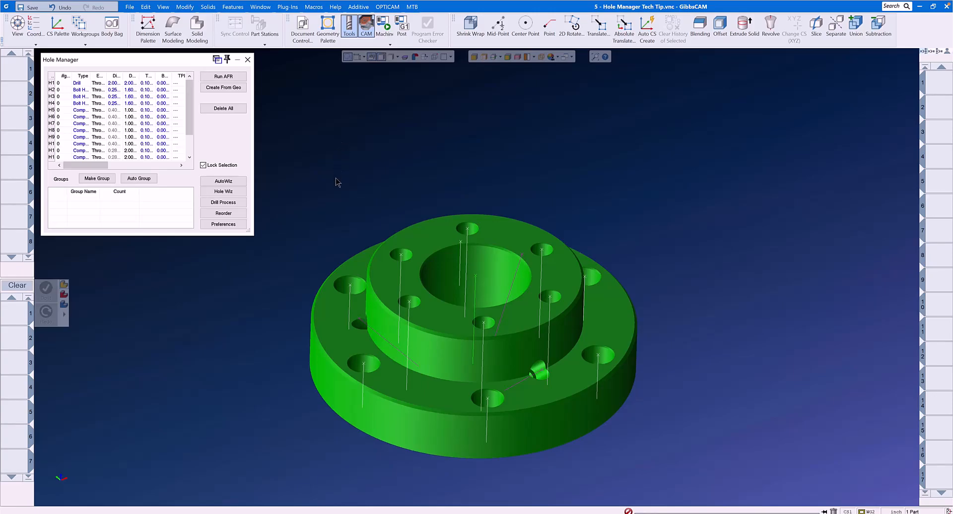
Auto-group the recognized holes, highlight the holes of Group 6 and Group 5 on the part, and clear the selection.
left_click(138, 178)
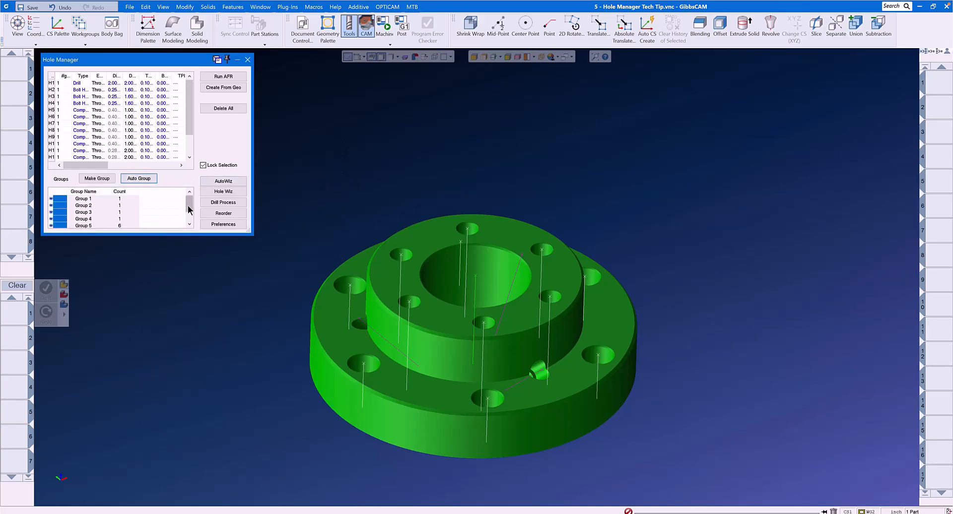
scroll(189, 210, "down", 2)
left_click(124, 217)
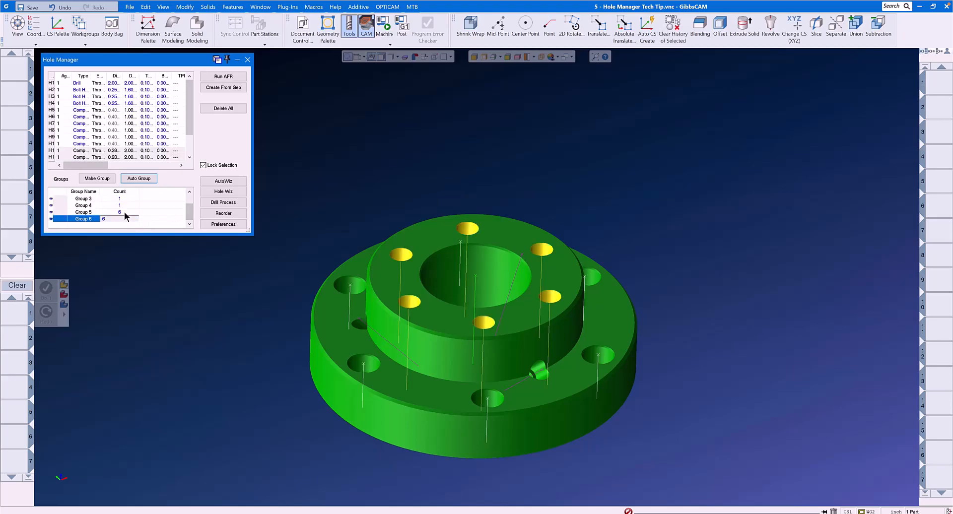
left_click(124, 211)
left_click(339, 186)
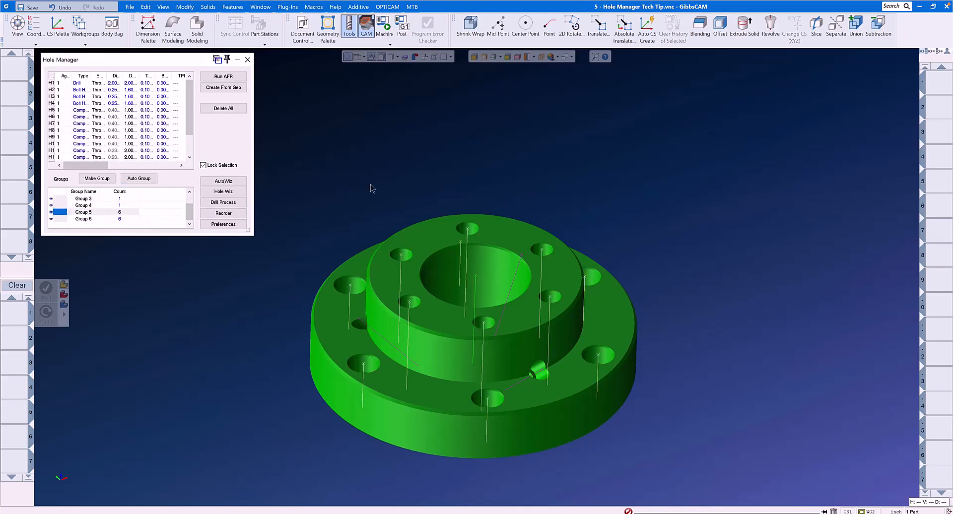
Inspect the segments of the front outer-flange hole in its Edit Hole definition.
left_click(488, 404)
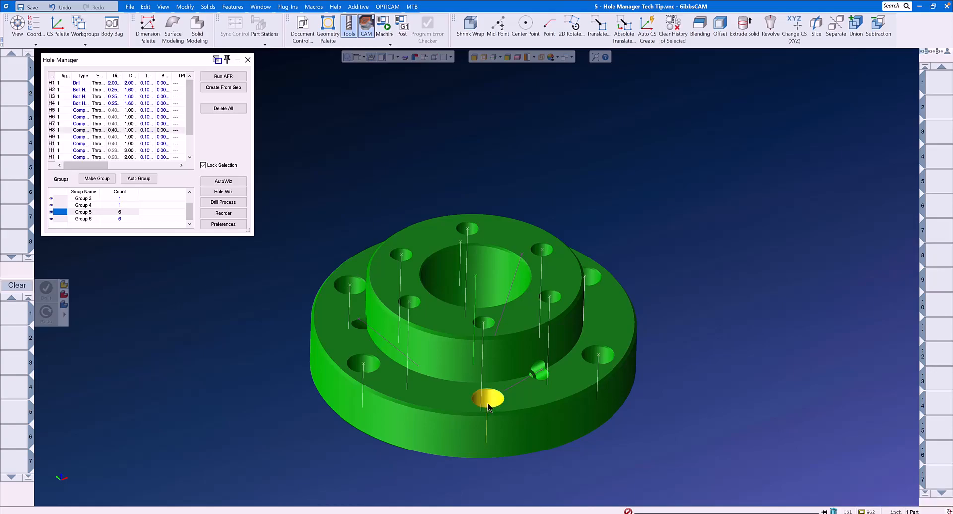
right_click(489, 407)
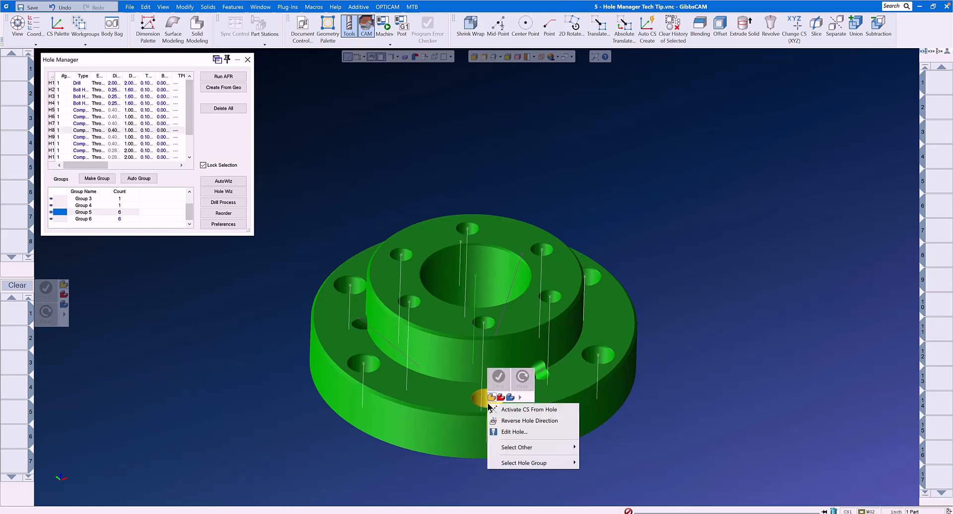
left_click(513, 432)
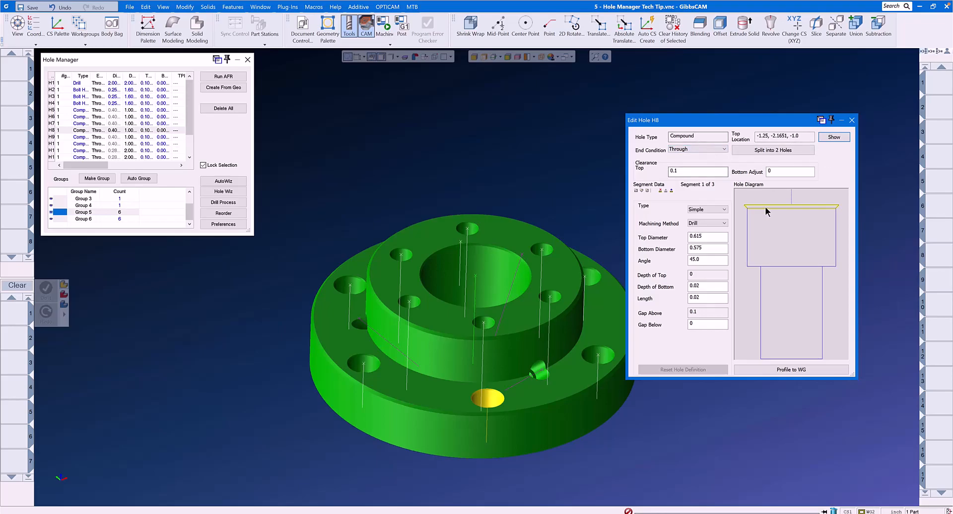
left_click(790, 237)
left_click(786, 278)
left_click(791, 236)
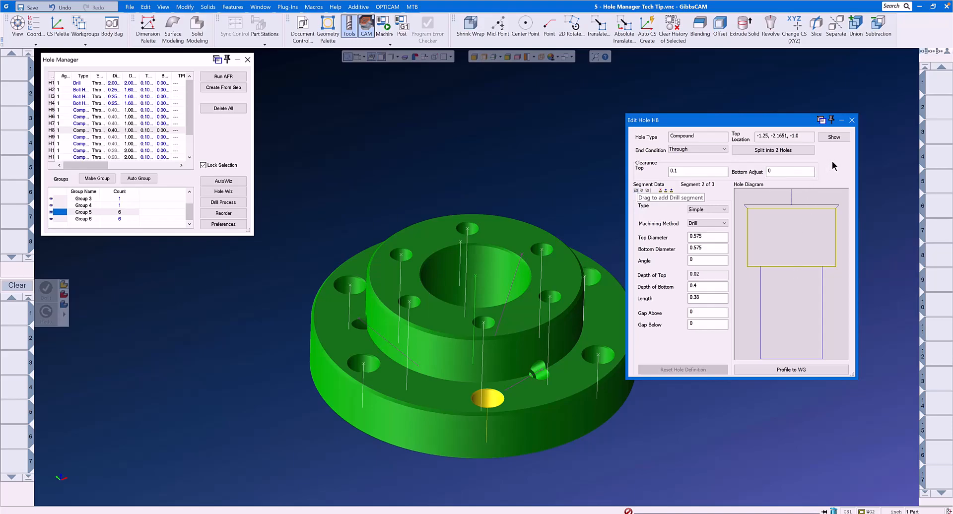
left_click(851, 121)
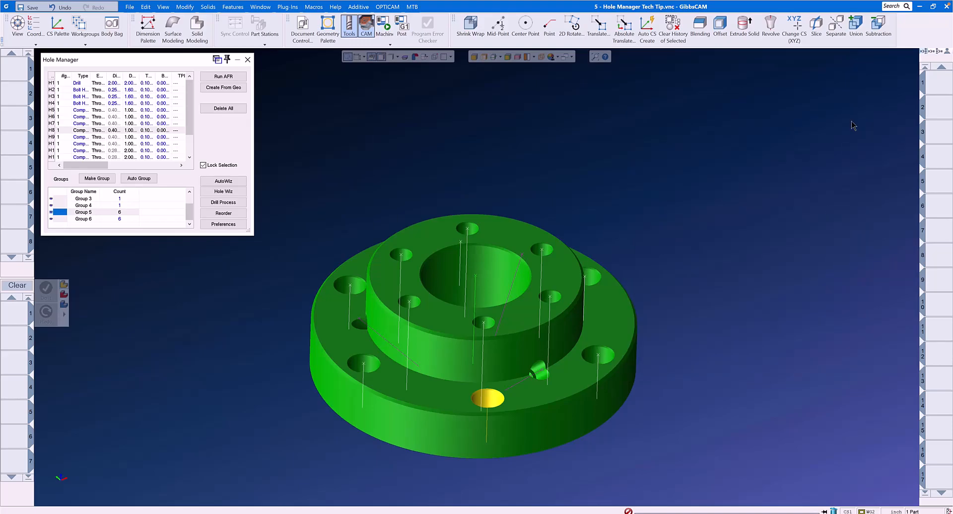
left_click(460, 109)
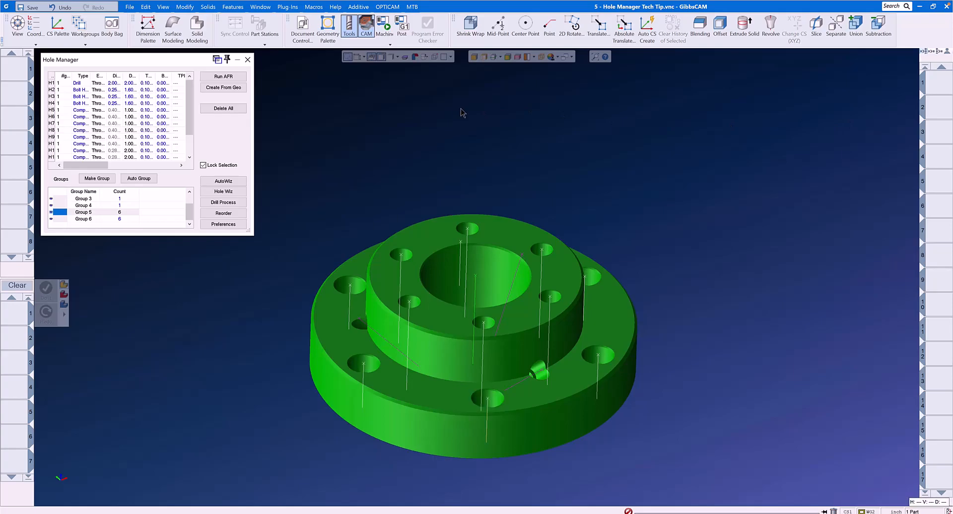
Load the tool list Hole Manager Tech Tip Tools.tlst and import all of its tools.
right_click(17, 73)
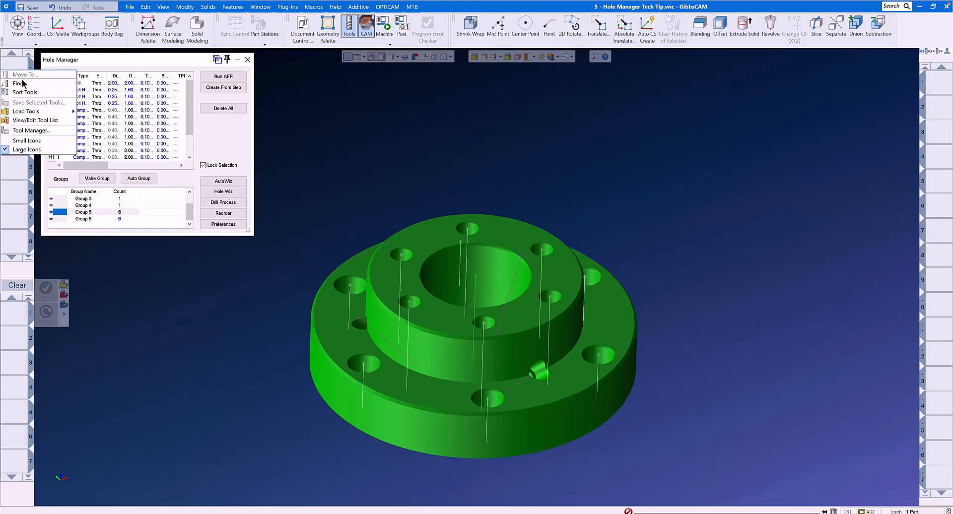
left_click(27, 121)
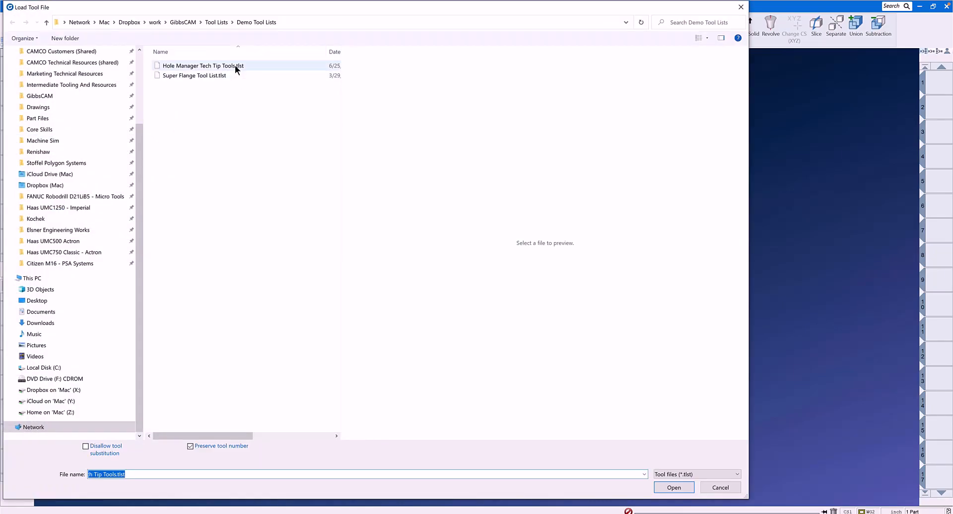
left_click(236, 66)
left_click(673, 488)
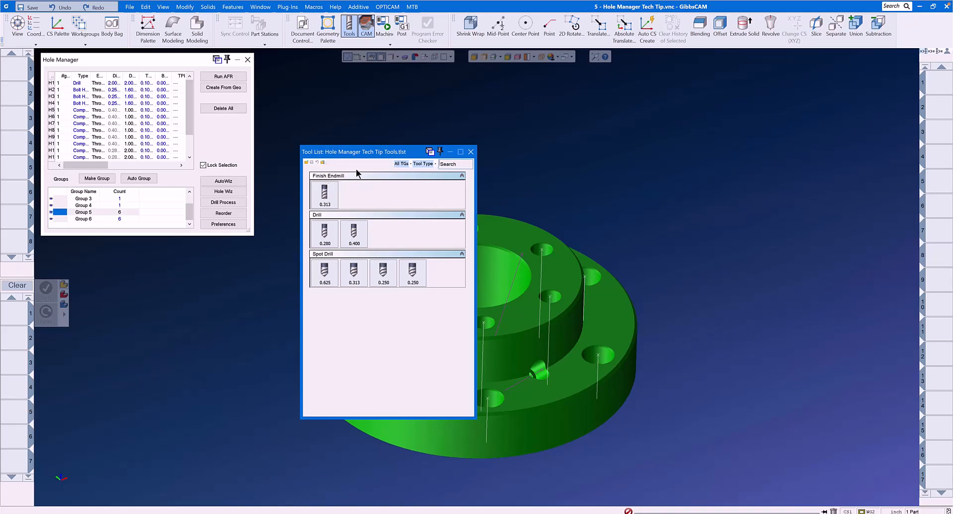
right_click(327, 193)
left_click(321, 162)
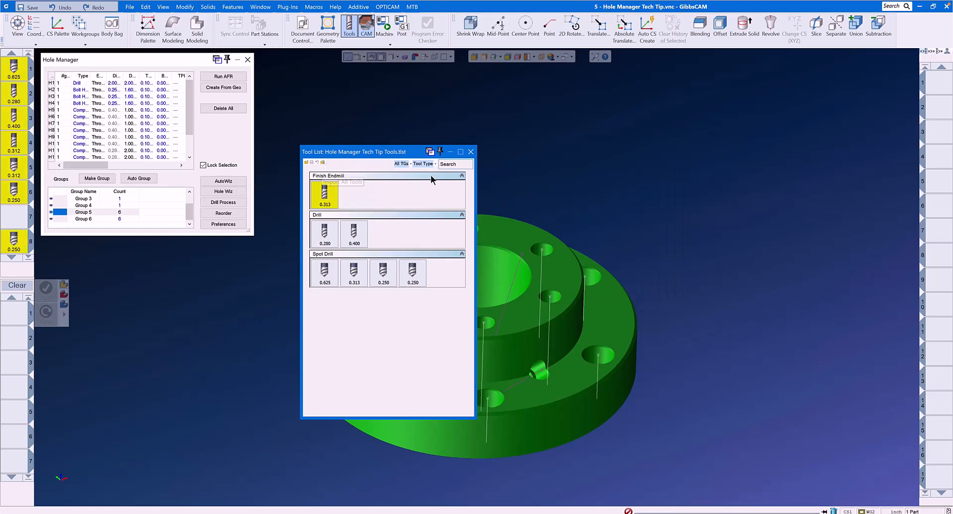
left_click(470, 153)
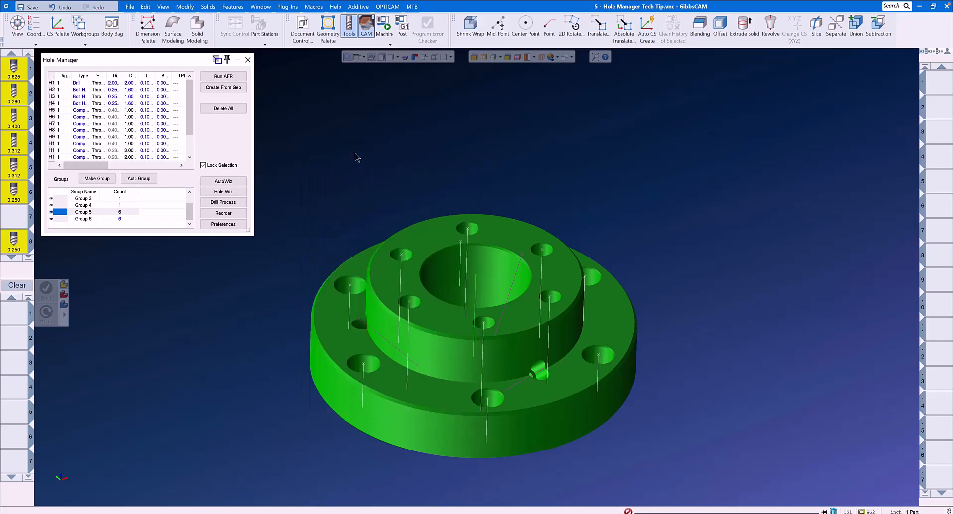
Review the tool definition of the 5/8 inch spot drill.
left_click(15, 71)
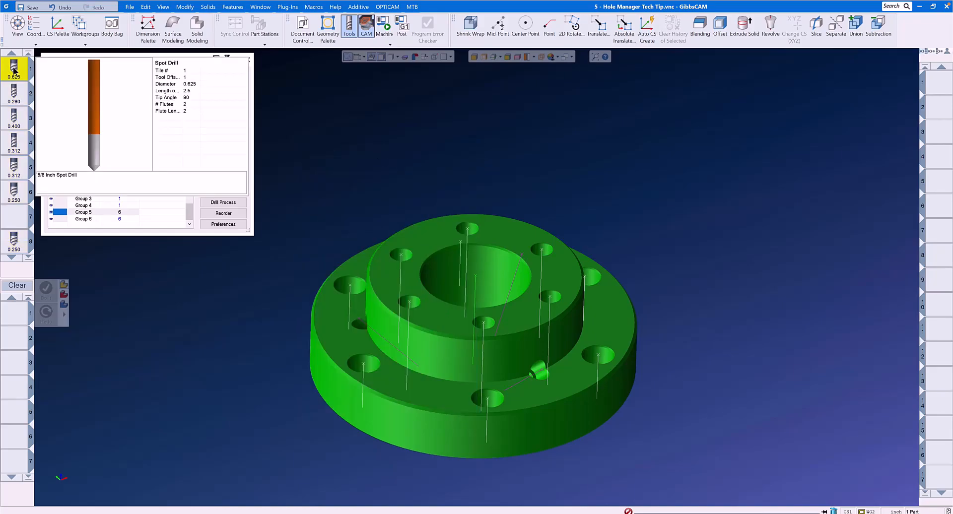
double_click(14, 69)
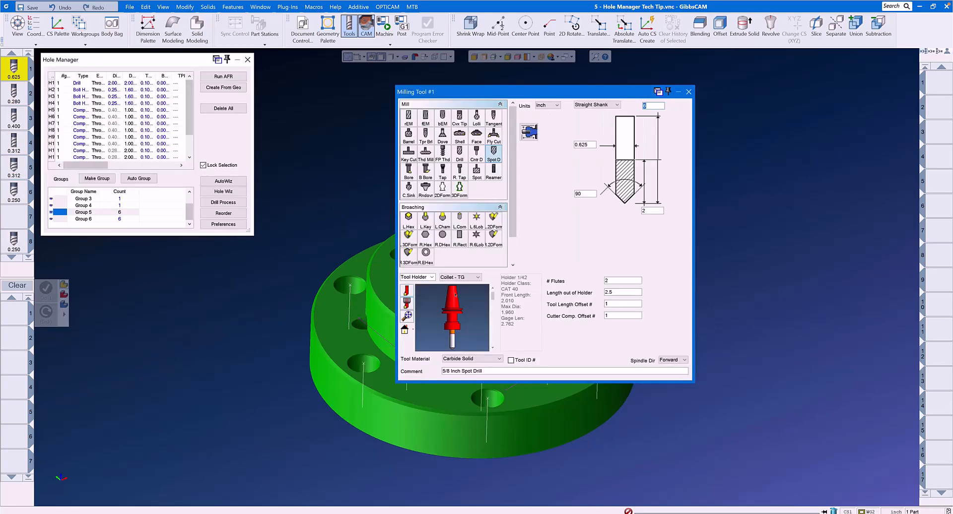
left_click(689, 92)
Create a Holes process with the 0.625 spot drill and calculate its RPM and feed from the material data.
left_click_drag(15, 70, 13, 316)
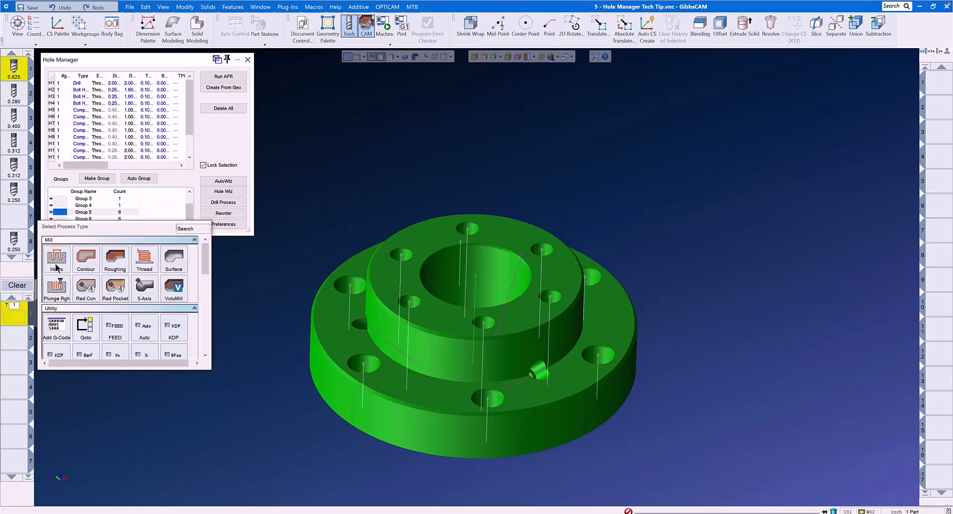
left_click(56, 259)
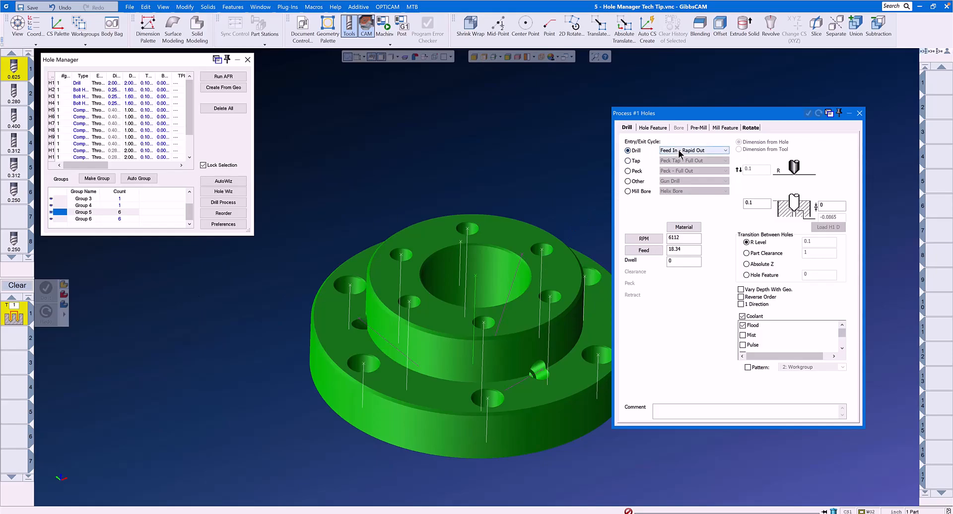
left_click(684, 227)
left_click(534, 375)
left_click(532, 386)
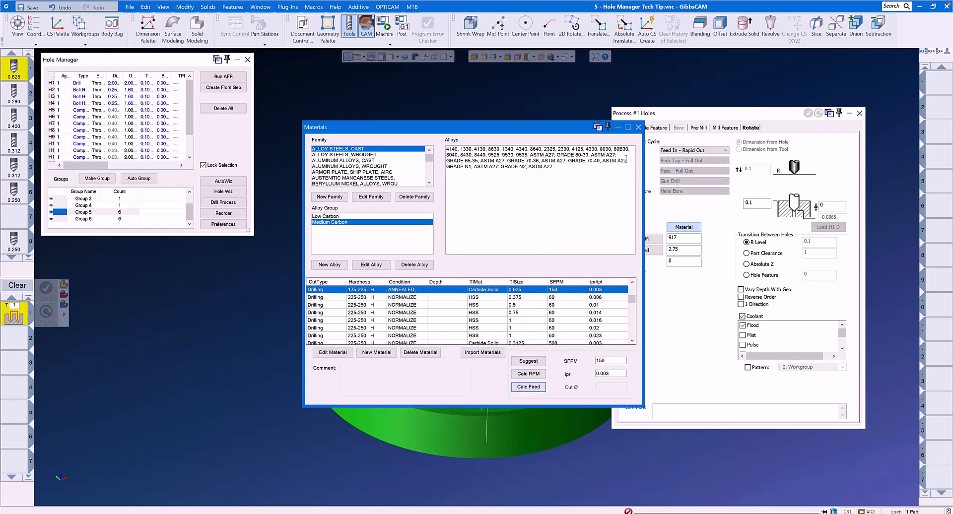
left_click(638, 127)
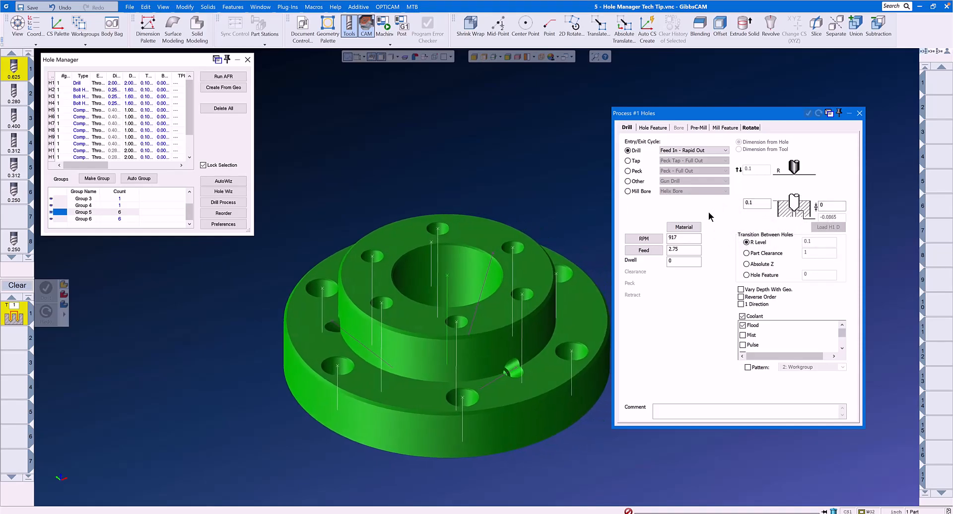
Set the process's hole feature options to Top of Hole surface, Chamfer depth adjusted for the tool tip, and machining CS From Hole Feature.
left_click(652, 128)
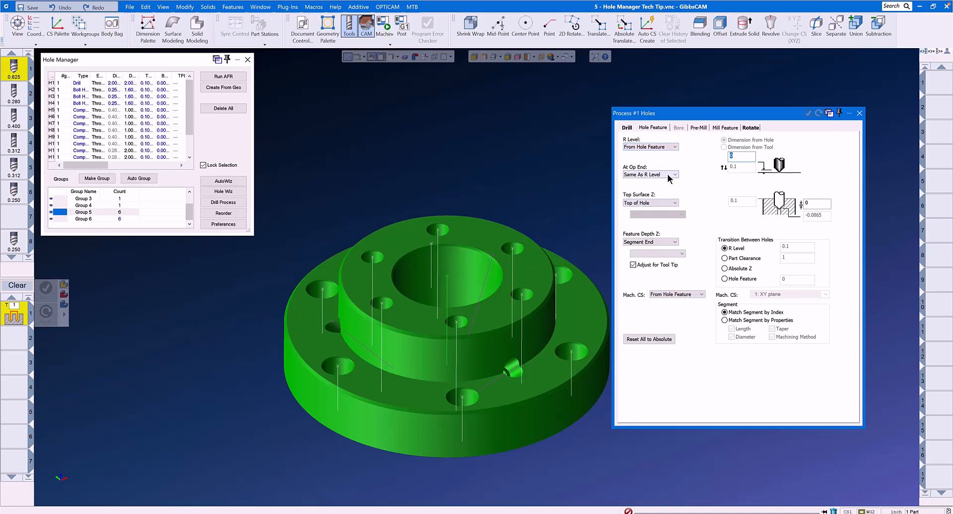
left_click(676, 203)
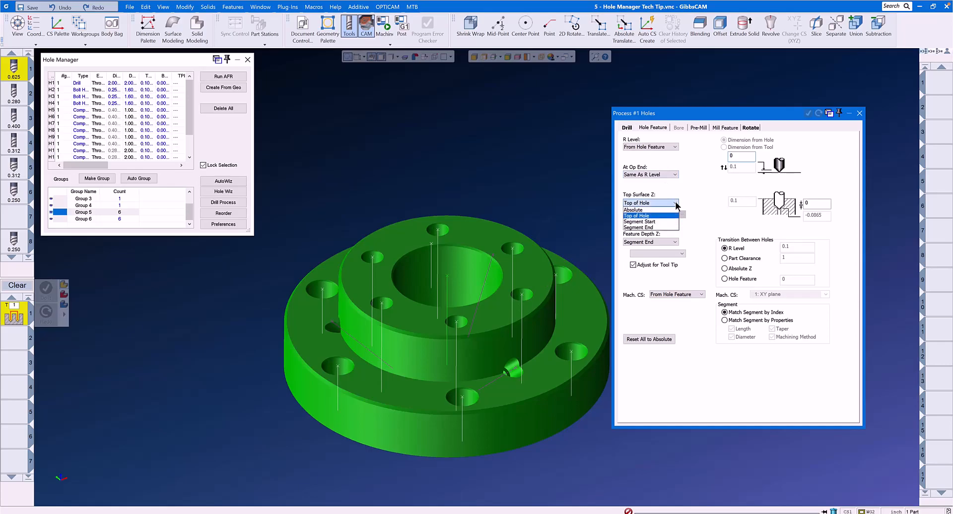
left_click(655, 217)
left_click(676, 243)
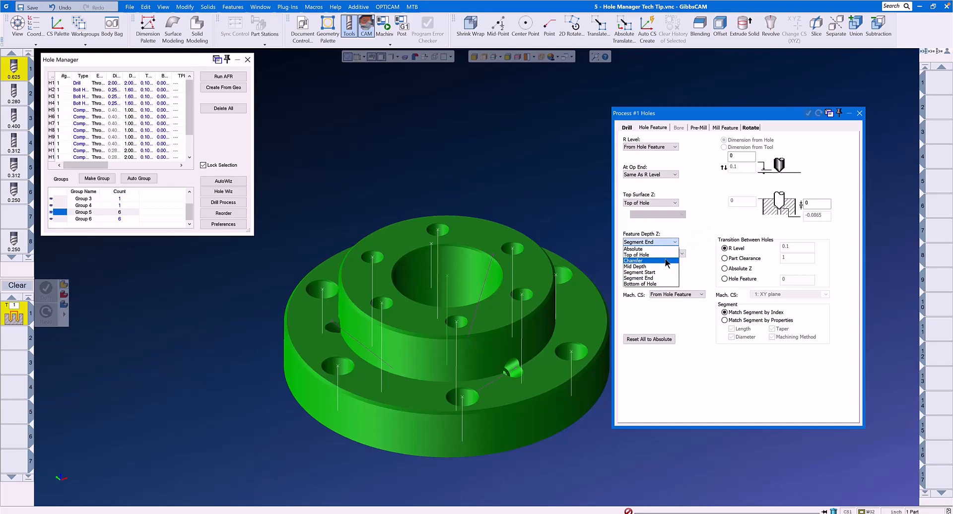
left_click(666, 261)
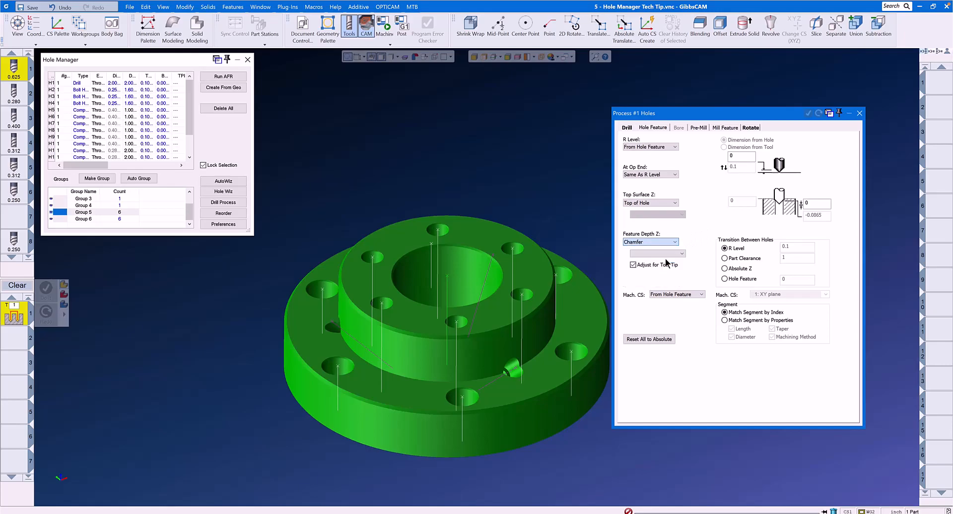
left_click(633, 266)
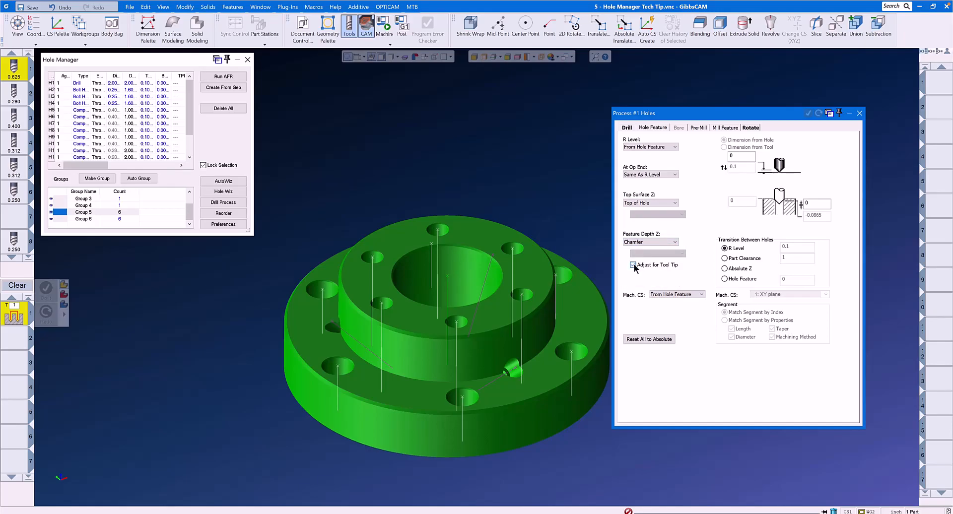
left_click(676, 295)
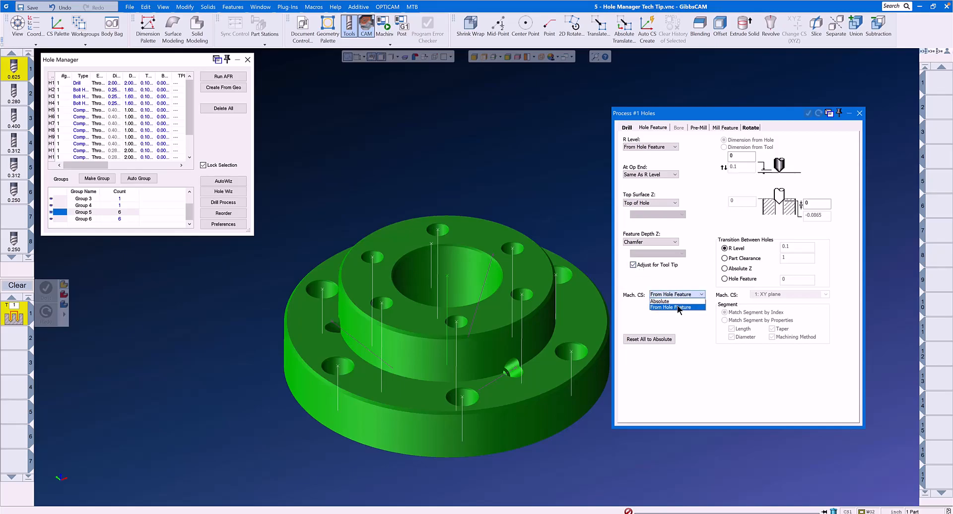
left_click(678, 307)
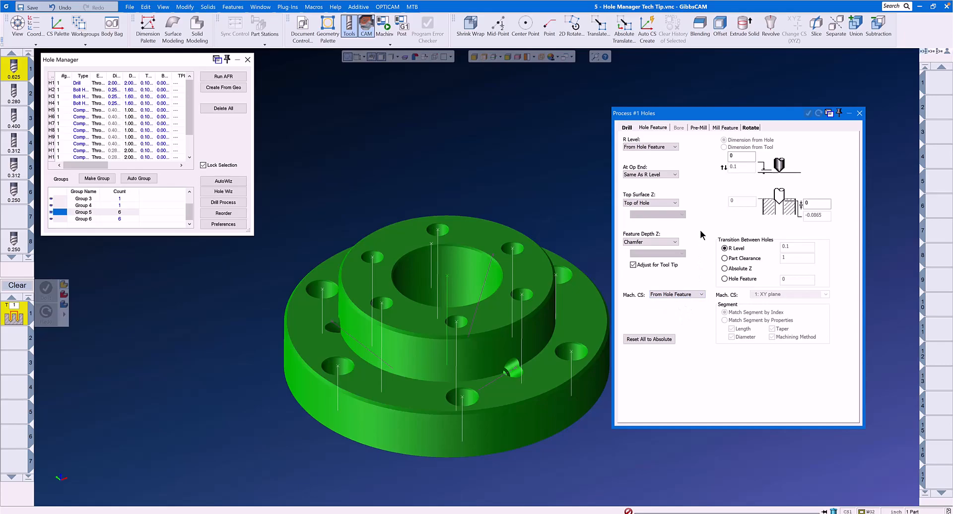
left_click(813, 204)
Generate the spot drilling operation on the outer flange holes in Group 5.
left_click(755, 128)
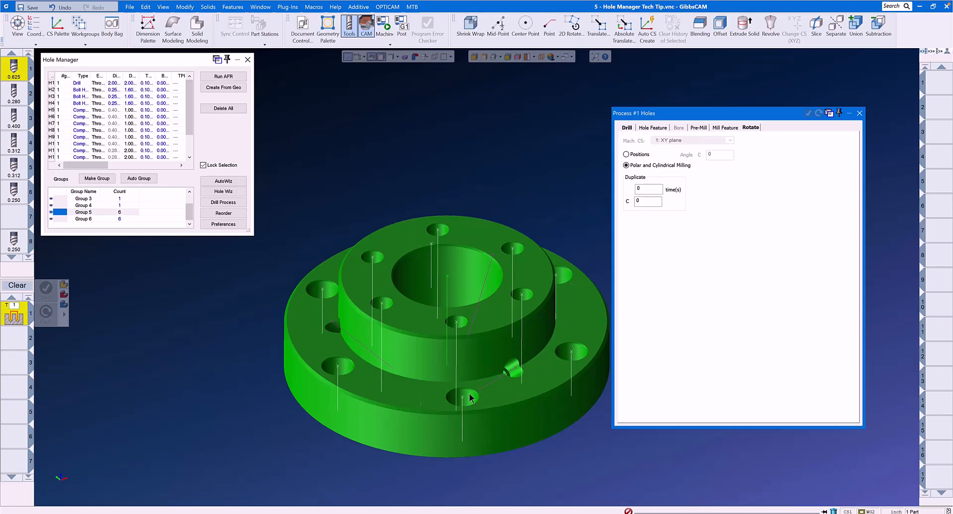
left_click(100, 210)
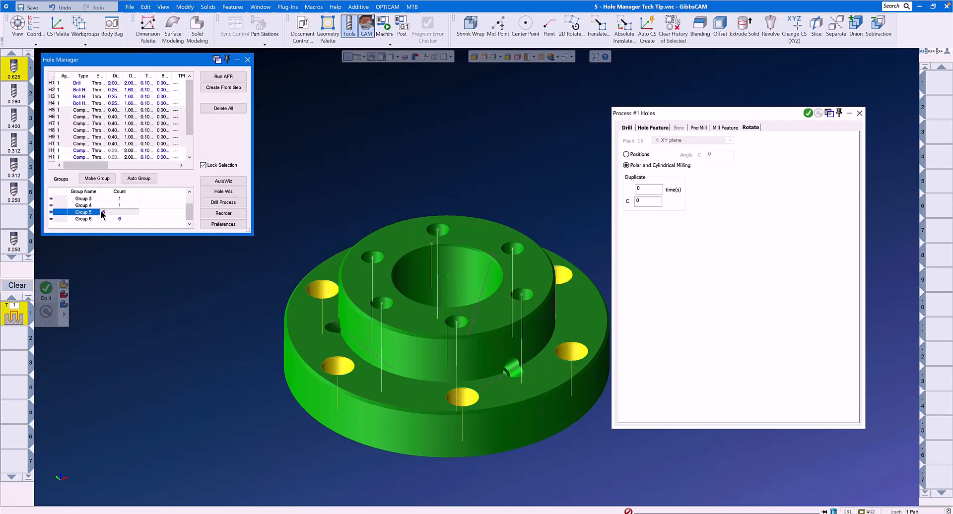
left_click(808, 113)
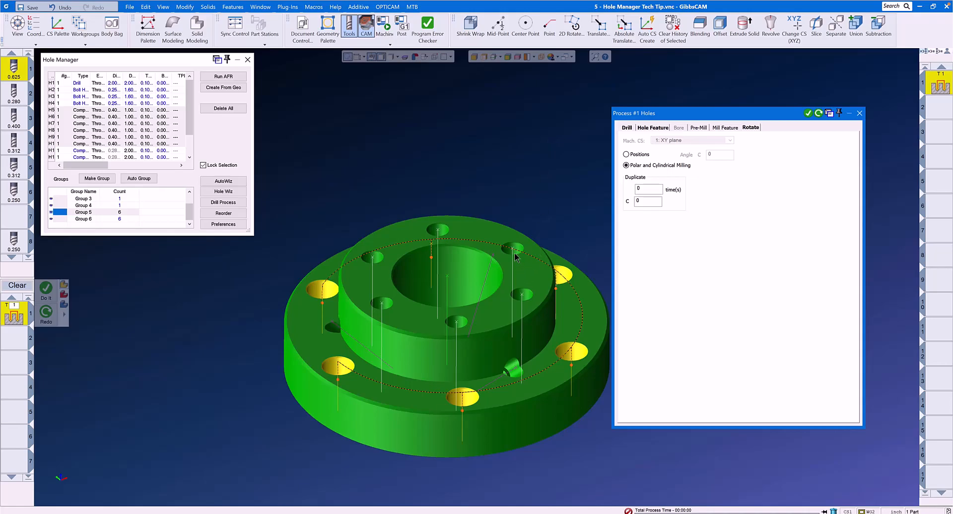
Generate a second spot drilling operation on the inner holes in Group 6 with the same process, and close the process settings.
left_click(90, 222)
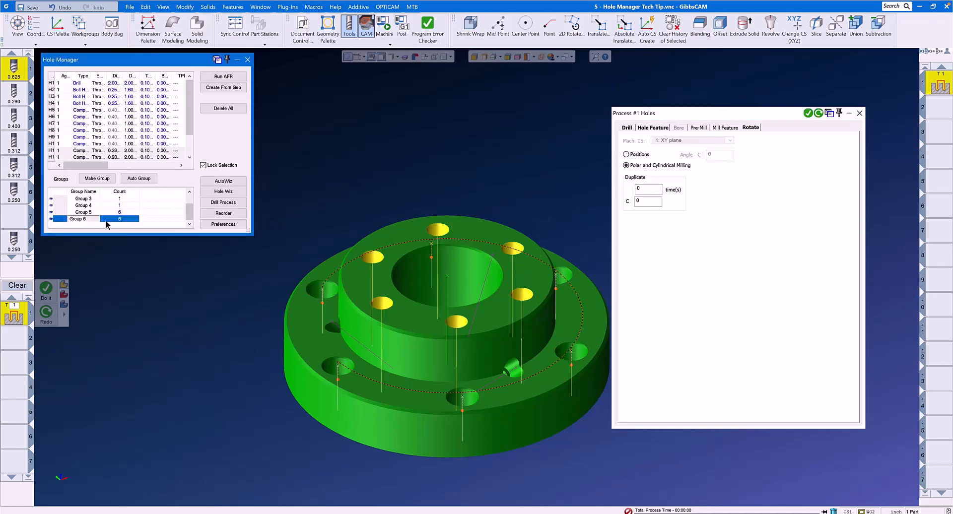
left_click(657, 128)
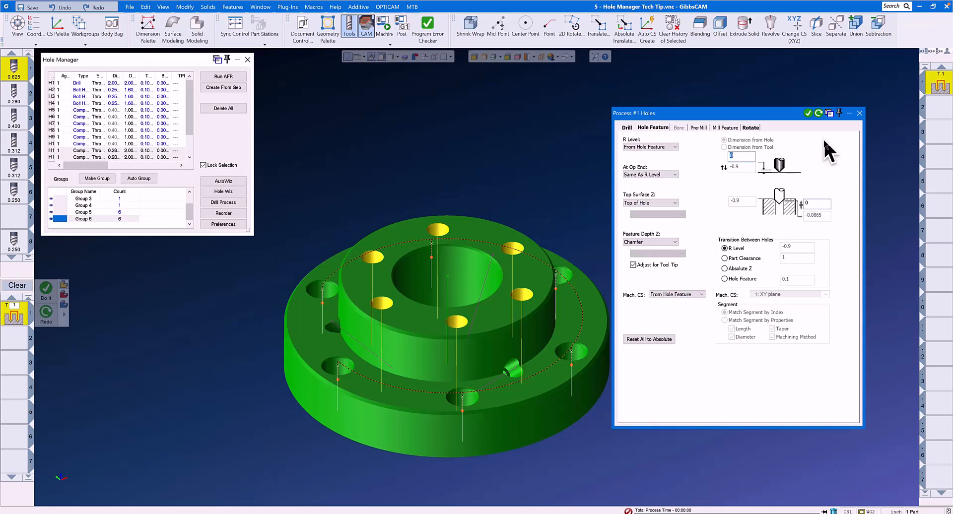
left_click(809, 114)
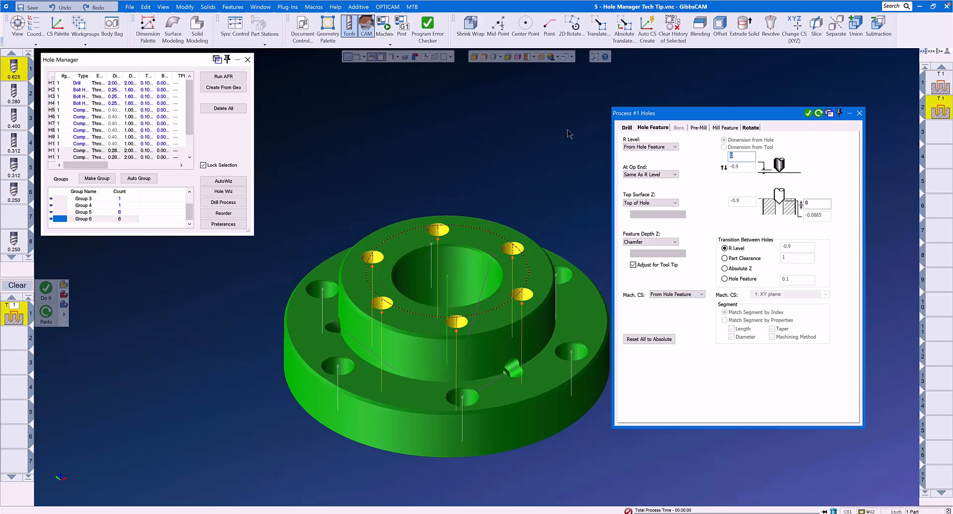
left_click(859, 113)
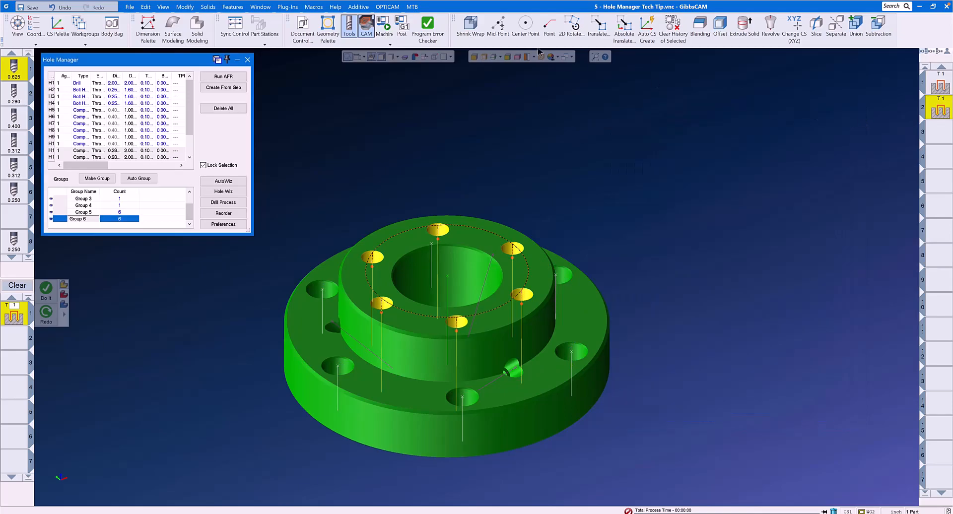
Run the machine simulation of both spot drilling operations to check the tool motion, and exit the simulation.
left_click(383, 25)
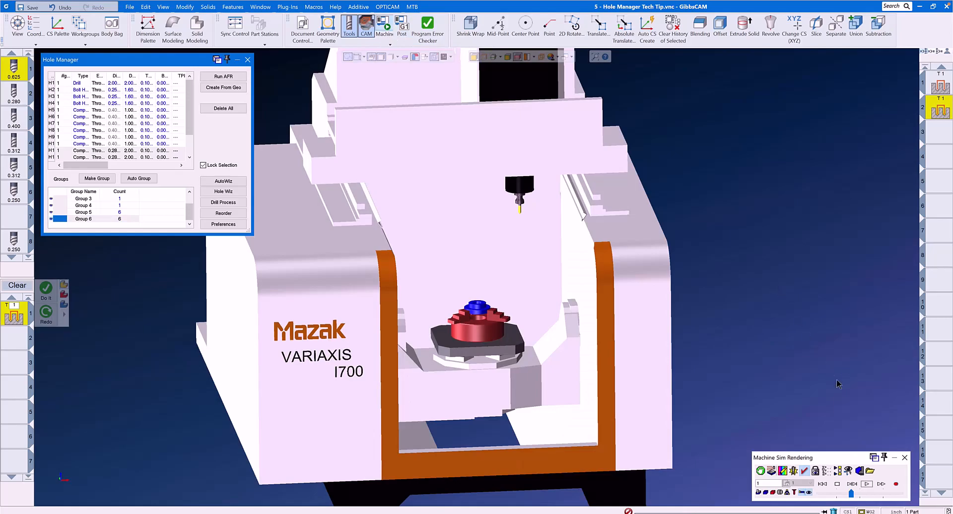
left_click(867, 484)
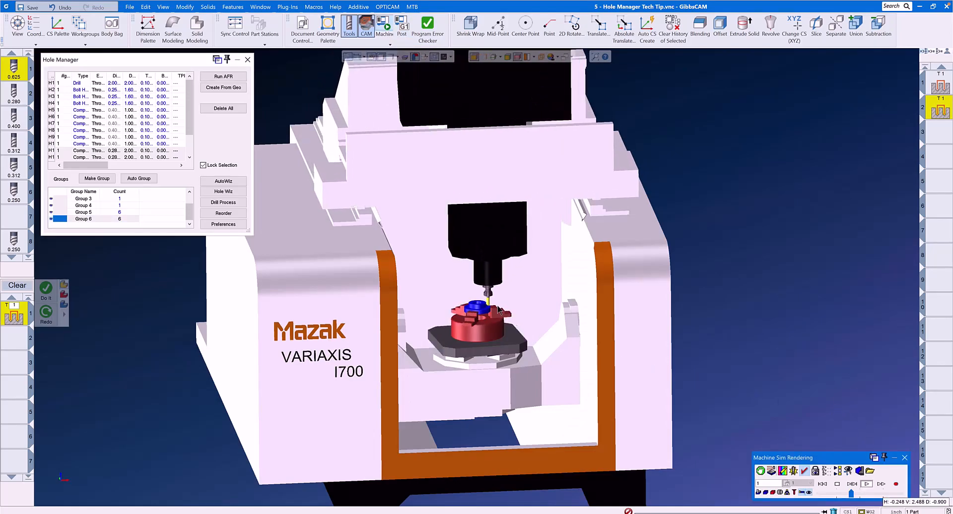
scroll(486, 312, "up", 3)
scroll(486, 312, "up", 3)
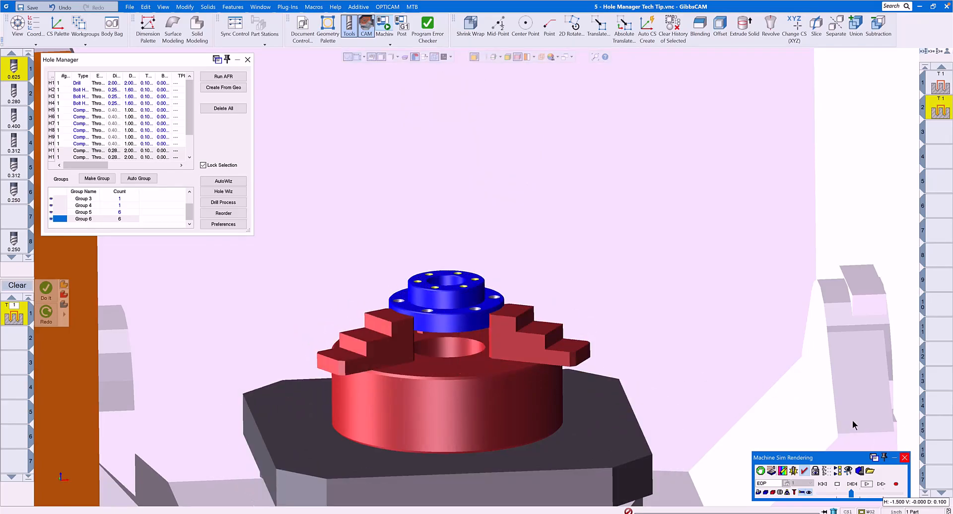
left_click(904, 458)
Sort the outer holes of the first spot drilling operation by Closest Hole next and regenerate the operation.
double_click(942, 86)
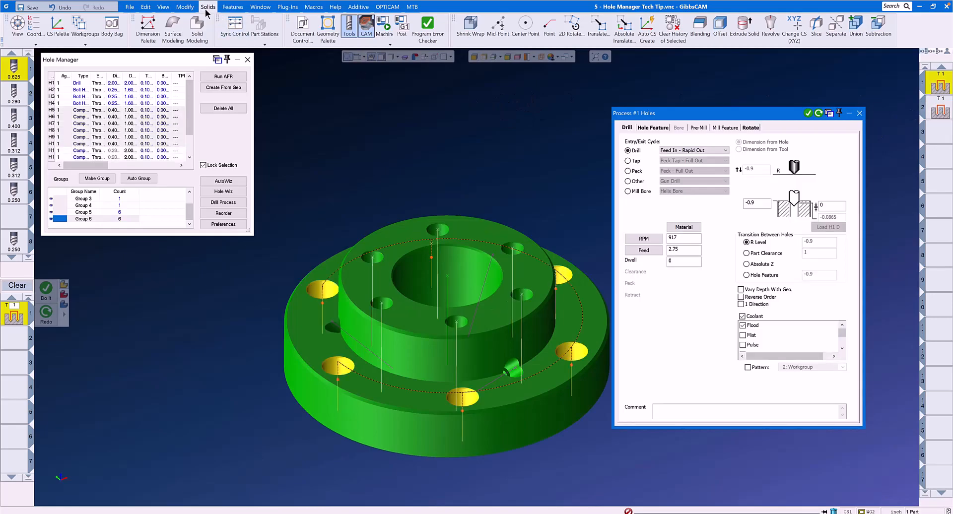
left_click(186, 7)
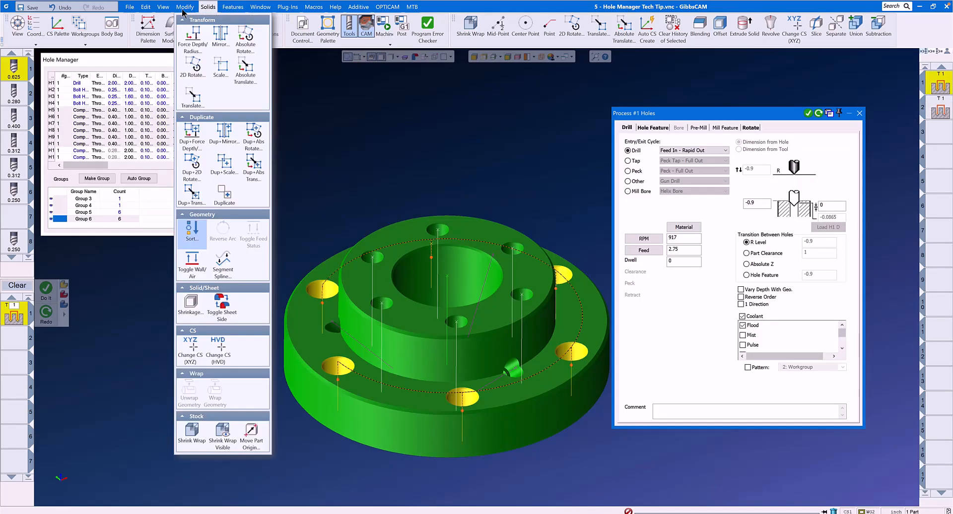
left_click(189, 231)
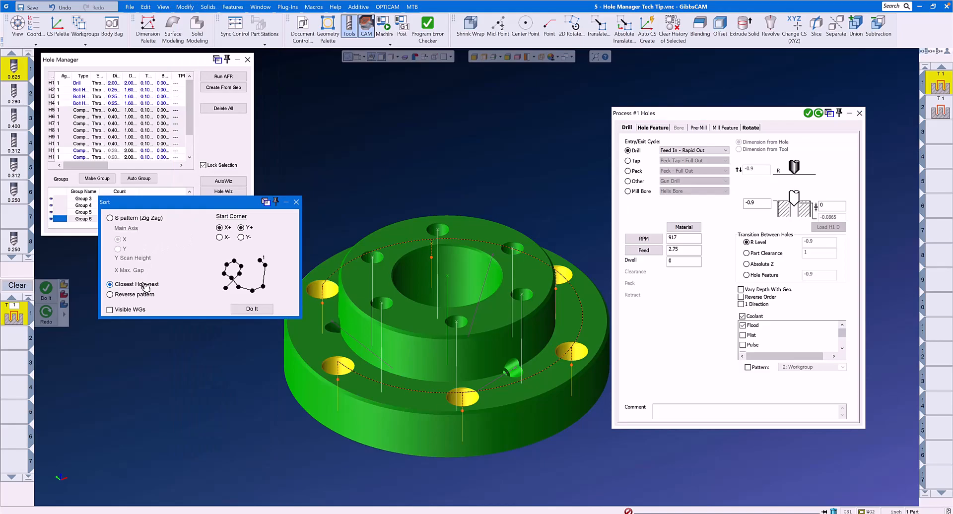
left_click(249, 309)
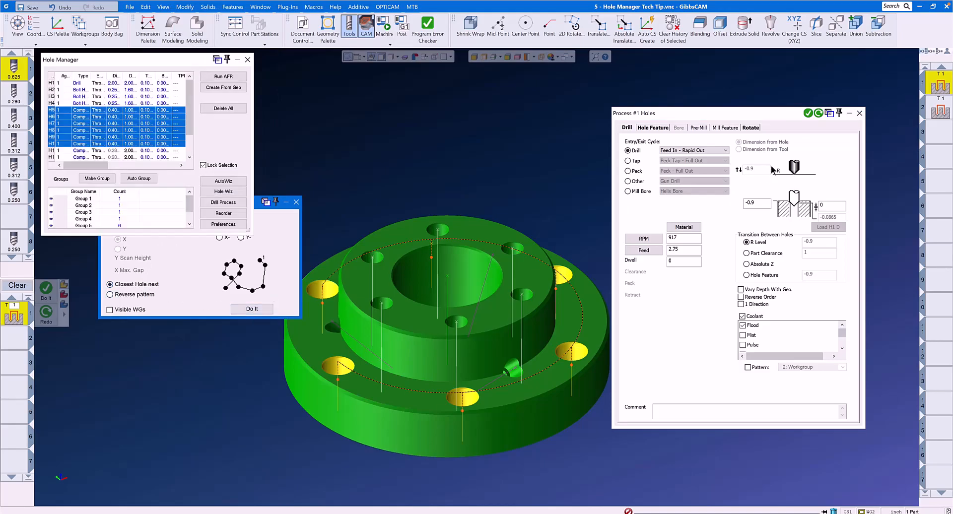
left_click(819, 113)
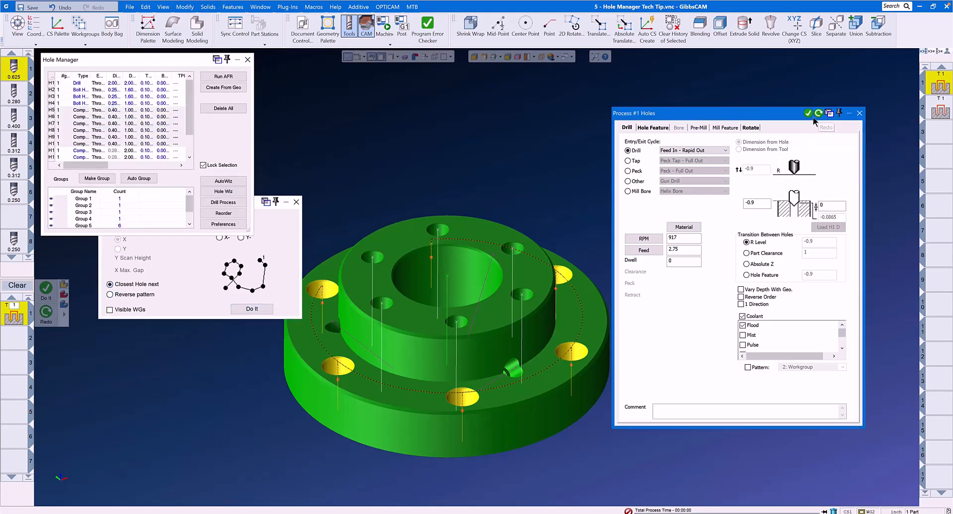
Sort the inner holes of the second spot drilling operation by Closest Hole next and regenerate it, closing the open dialogs.
left_click(940, 112)
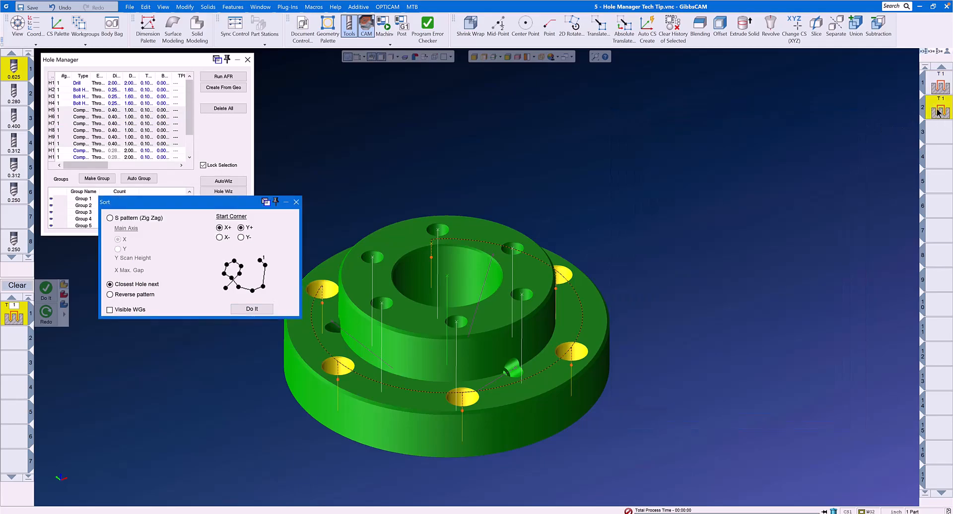
left_click(248, 310)
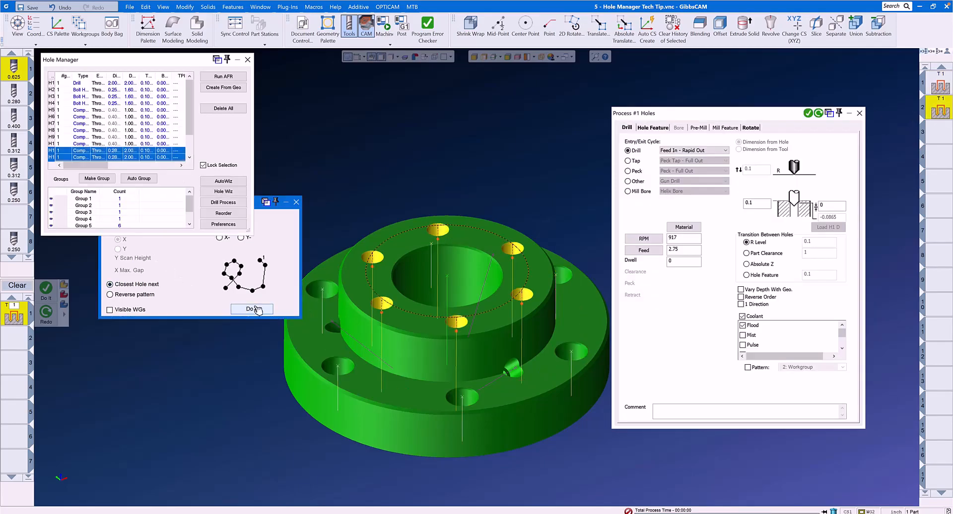
left_click(818, 113)
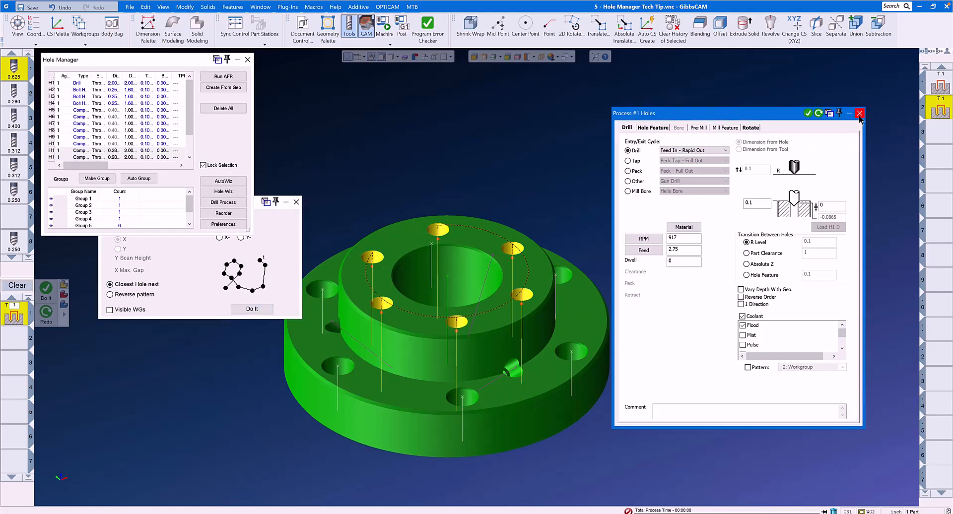
left_click(859, 113)
left_click(296, 202)
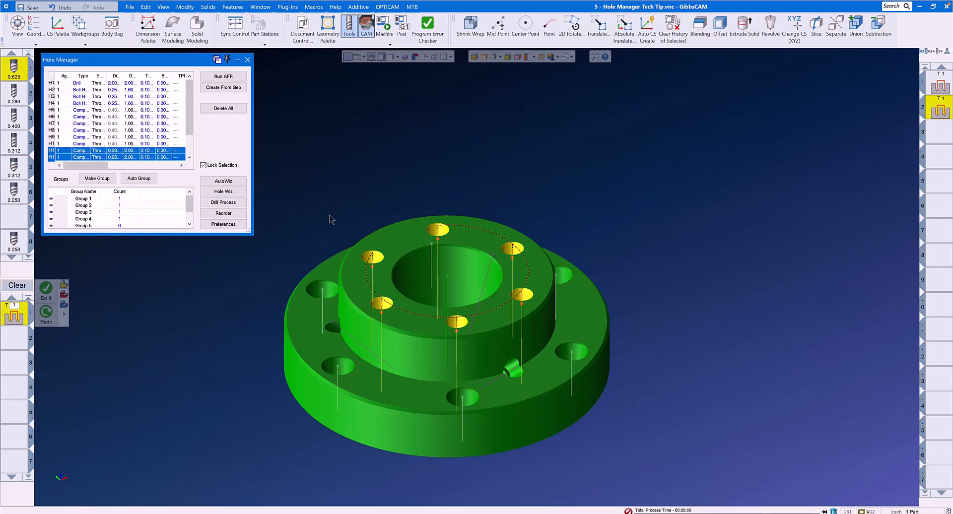
Create a new Holes process with the 0.280 drill and set its cycle to Peck - Full Out.
left_click(19, 287)
mouse_move(13, 91)
left_click_drag(14, 91, 15, 312)
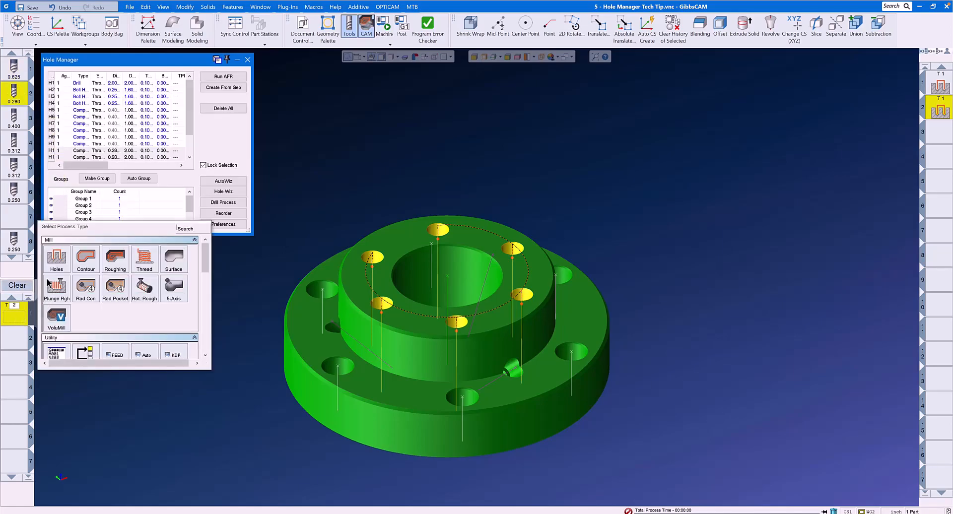
left_click(57, 265)
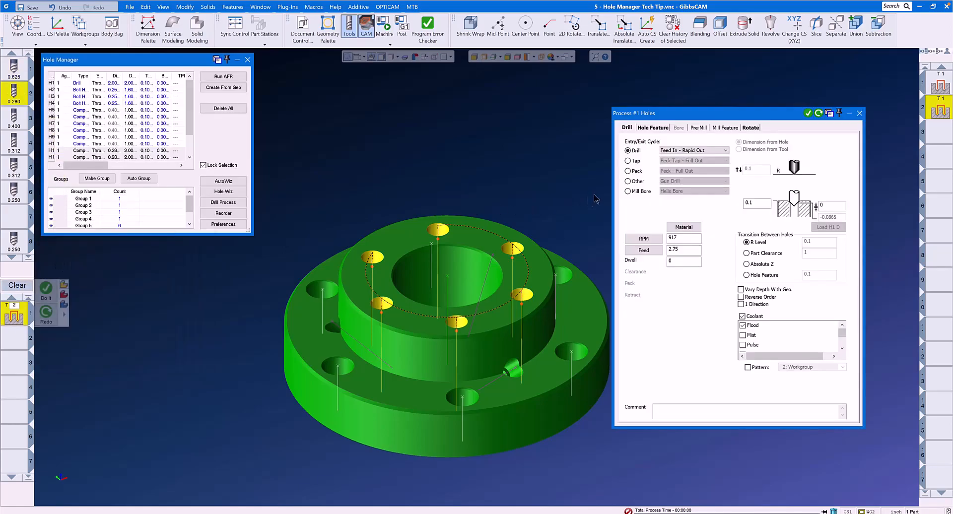
left_click(628, 171)
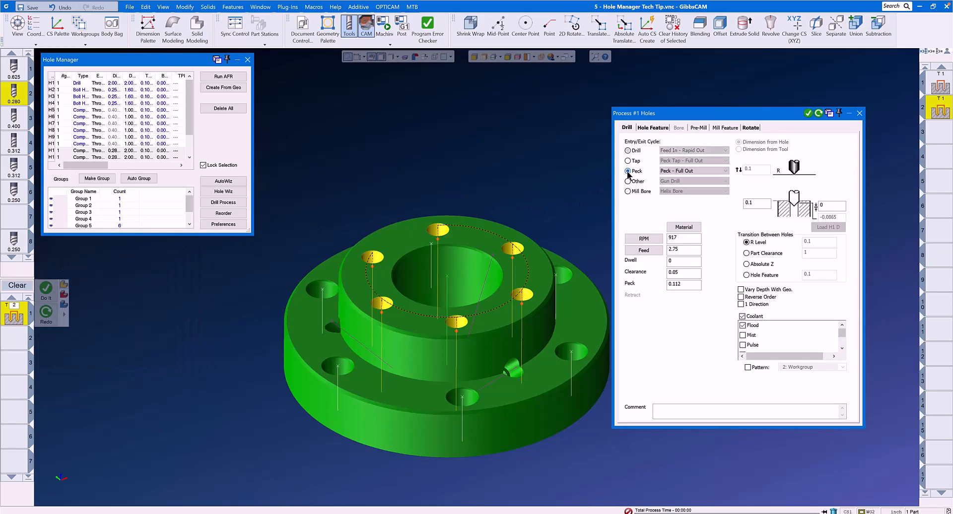
Calculate the RPM and feed of the 0.280 drill process from the material data.
left_click(684, 228)
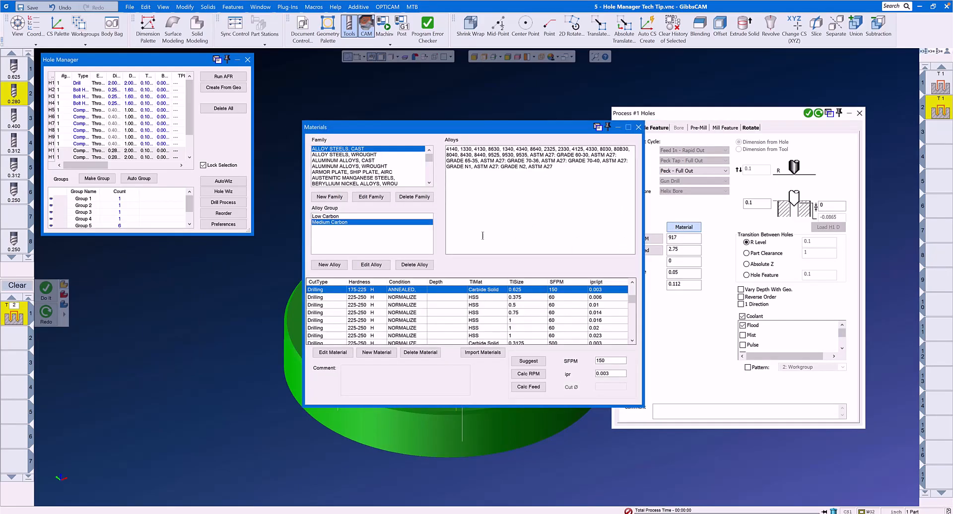
left_click(528, 373)
left_click(535, 387)
left_click(638, 127)
Set the process's feature depth to Bottom of Hole with a -0.05 depth offset.
left_click(650, 129)
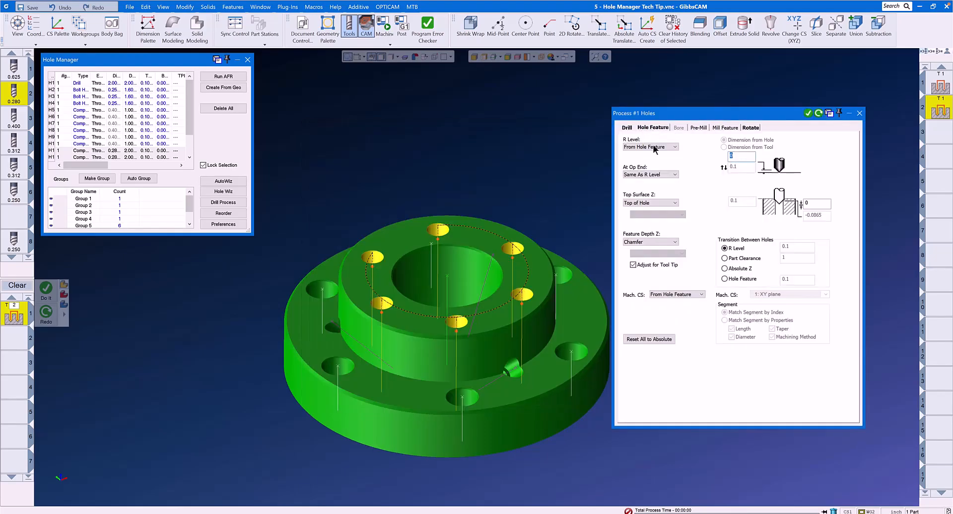
left_click(675, 242)
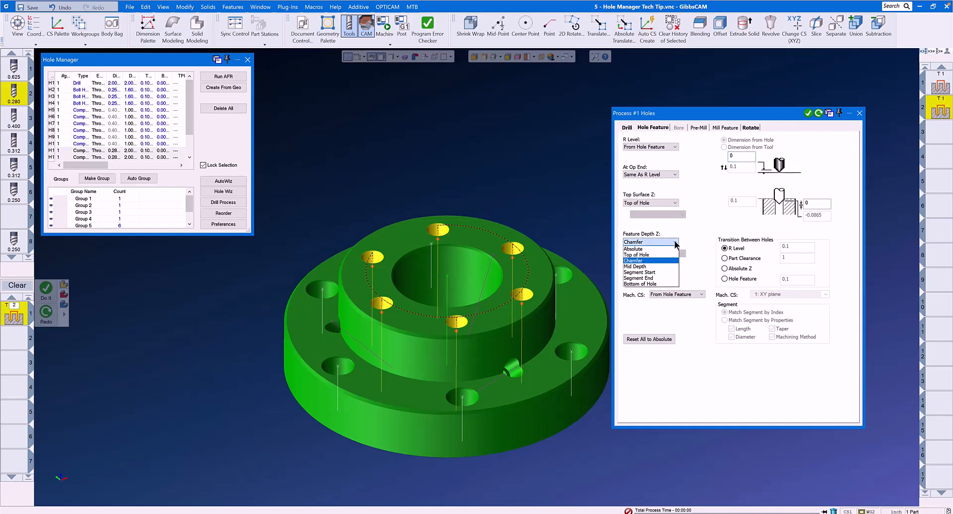
left_click(664, 284)
double_click(814, 204)
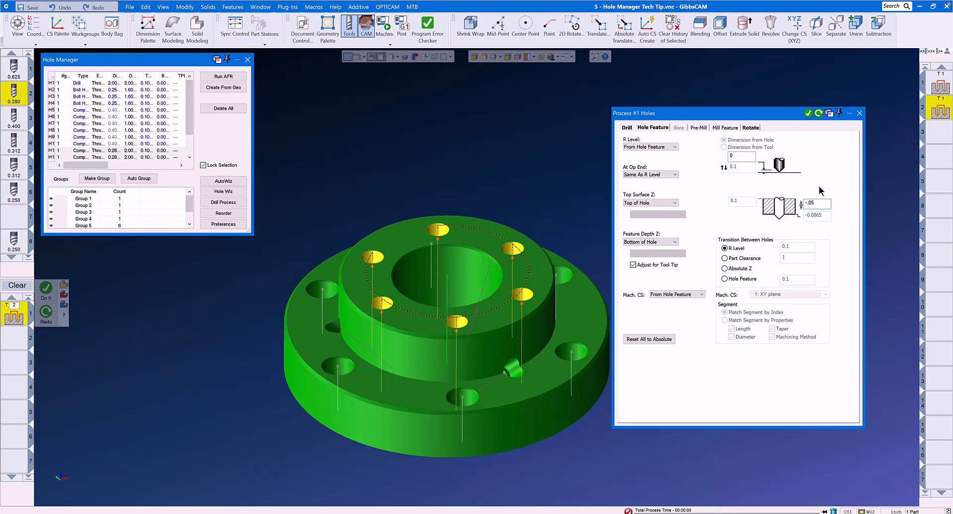
Generate the 0.280 peck drilling operation on the inner holes in Group 6.
left_click(751, 128)
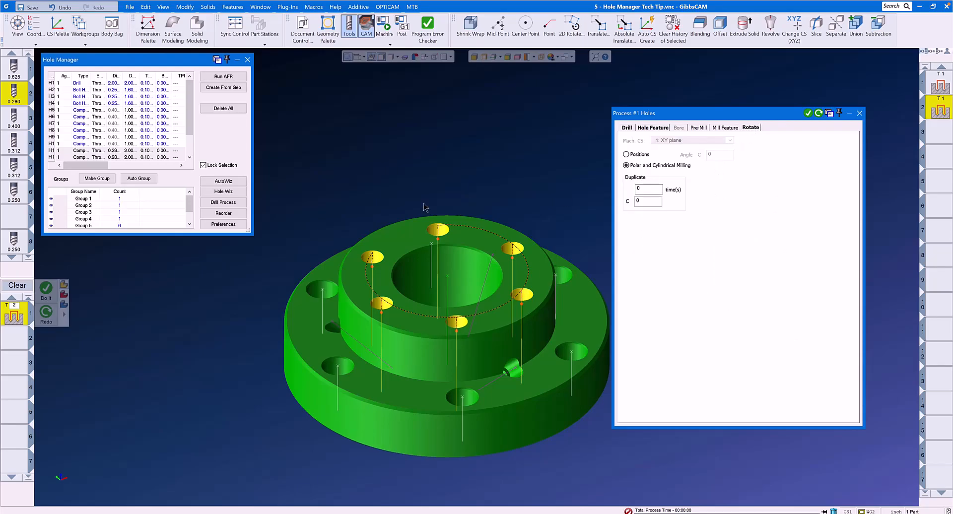
left_click(189, 218)
left_click(188, 220)
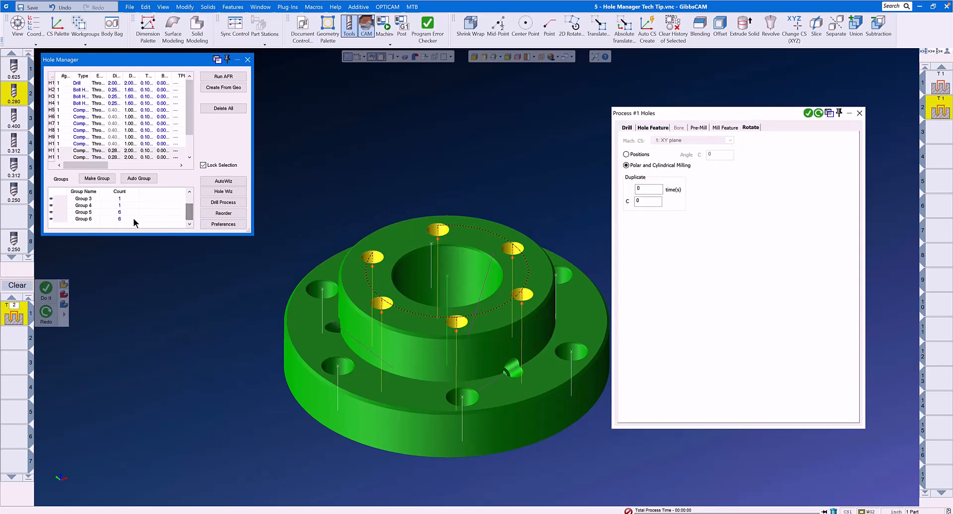
left_click(83, 218)
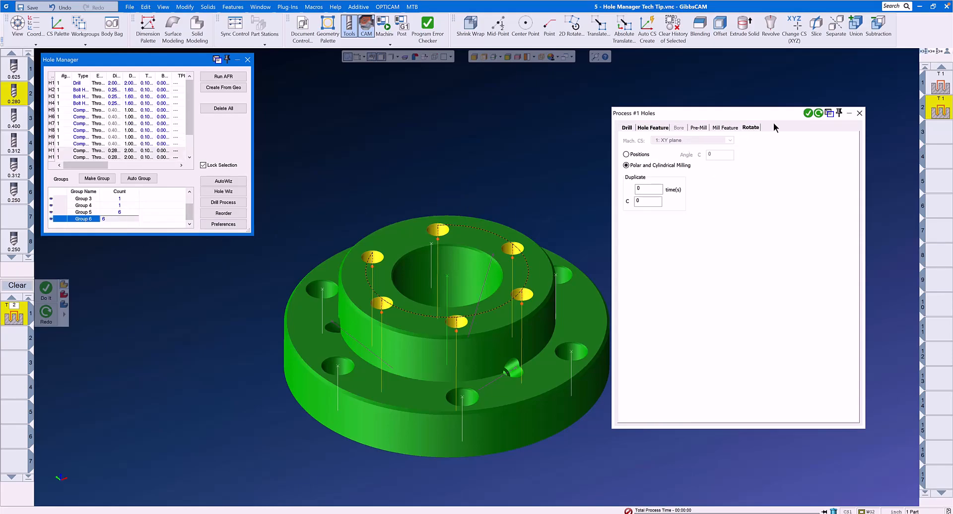
left_click(809, 114)
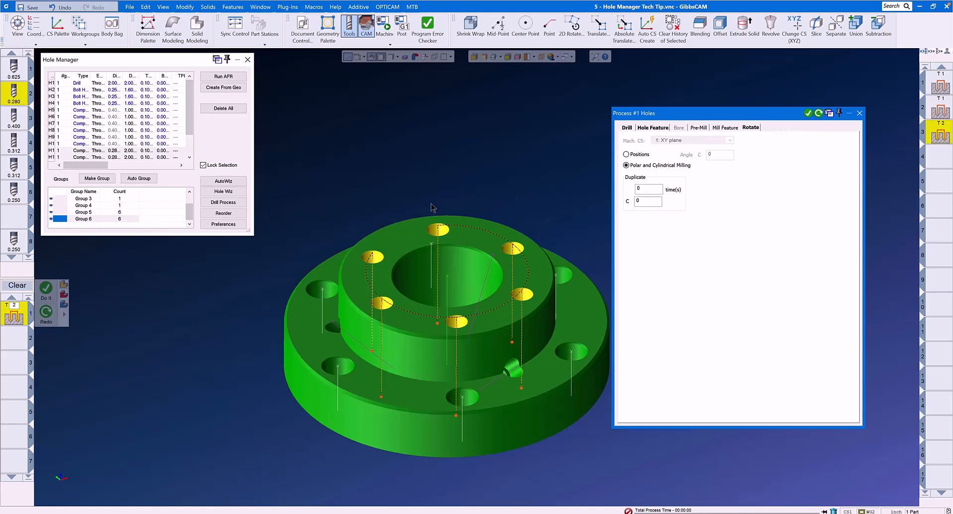
Generate a peck drilling operation on the Group 5 holes with the 0.400 drill, recalculating its RPM and feed from the material data.
left_click(126, 212)
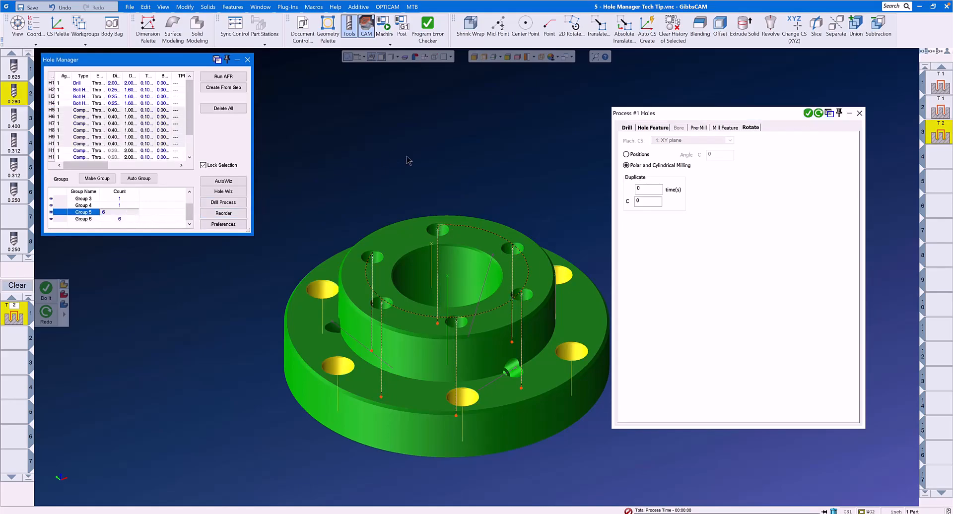
left_click_drag(14, 115, 16, 316)
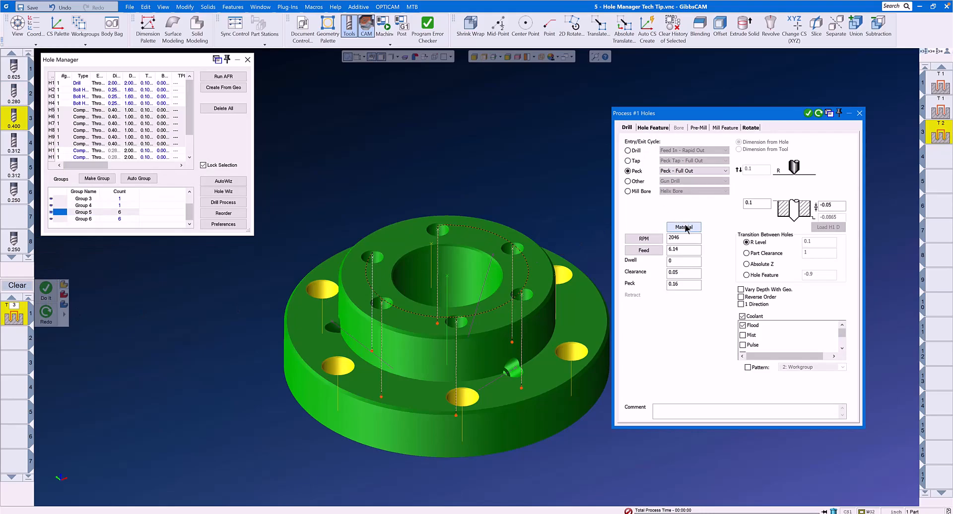
left_click(684, 228)
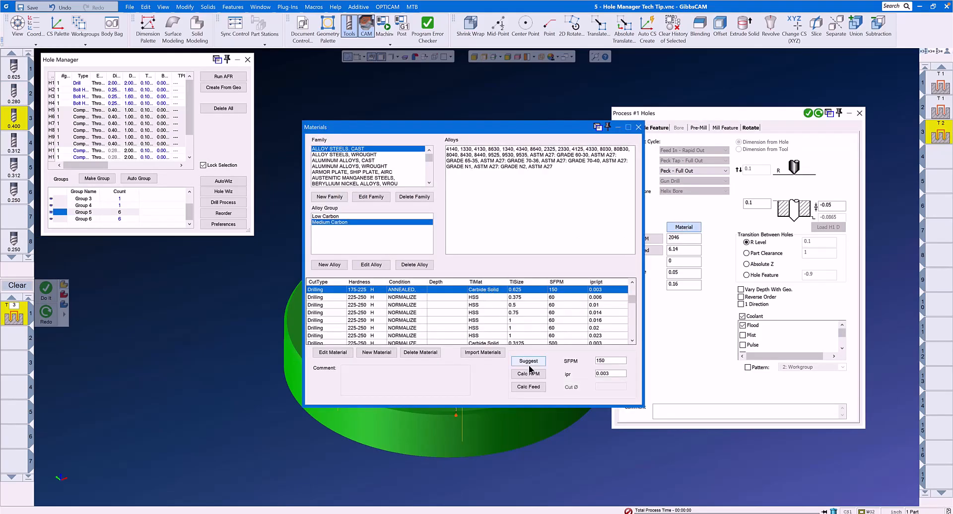
left_click(530, 375)
left_click(531, 387)
left_click(638, 127)
left_click(653, 127)
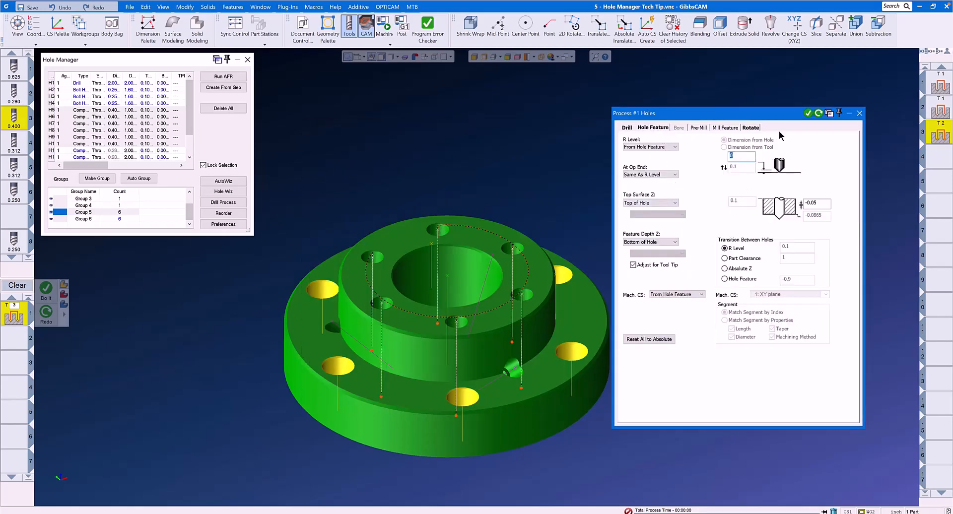
left_click(807, 113)
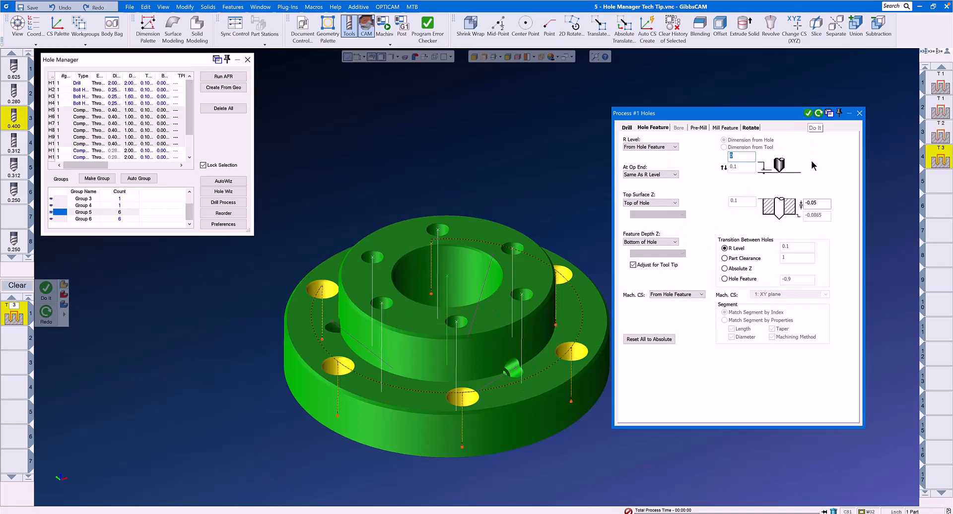
Create a new Holes process with the fourth tool, the 0.312 mill, and set its cycle to Mill Bore with Helix Bore.
left_click(860, 114)
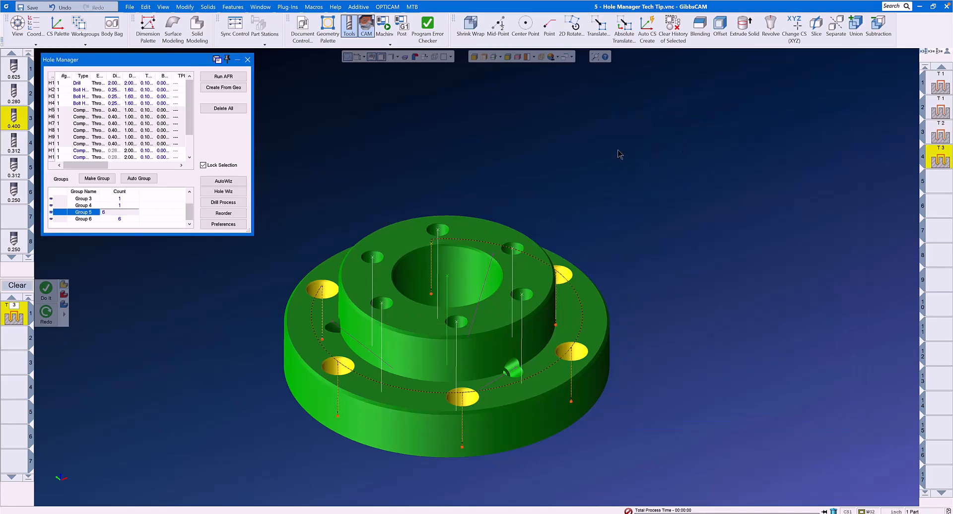
left_click(10, 286)
left_click_drag(17, 147, 15, 313)
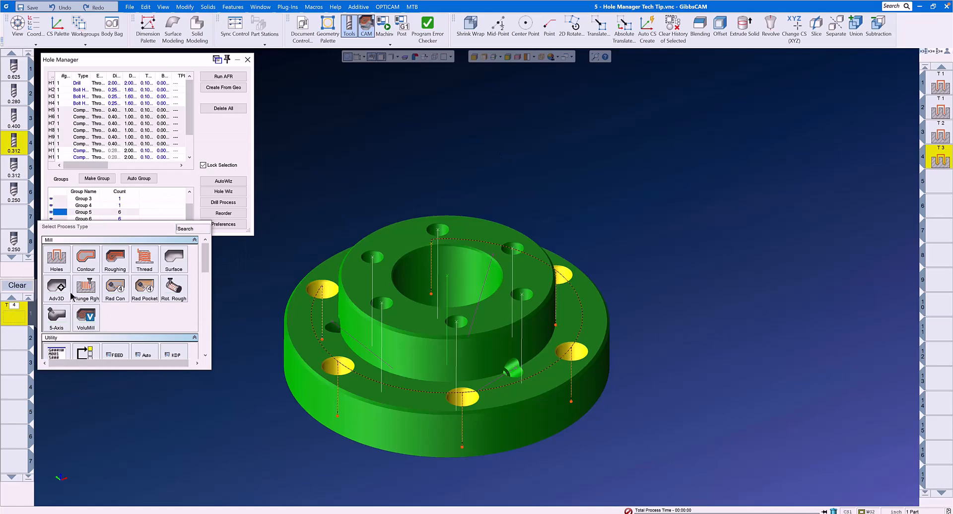
left_click(57, 258)
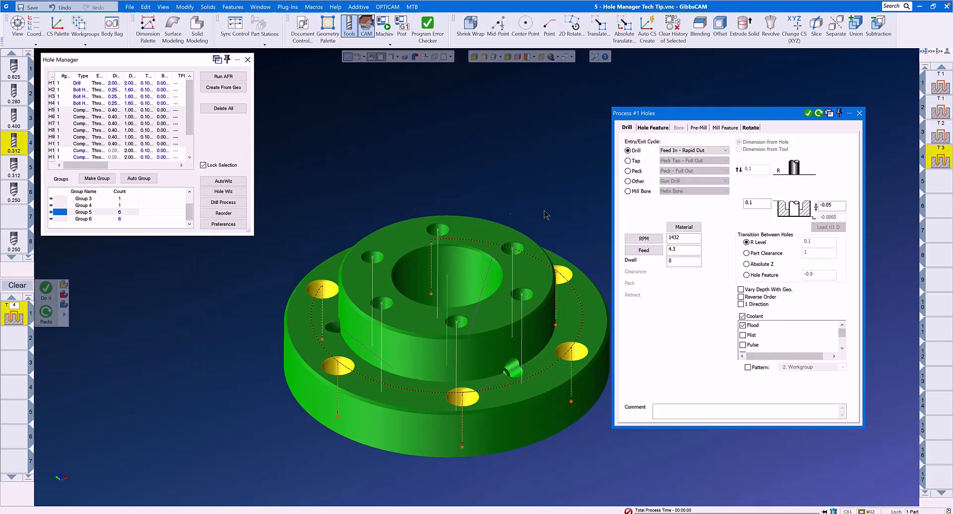
left_click(628, 191)
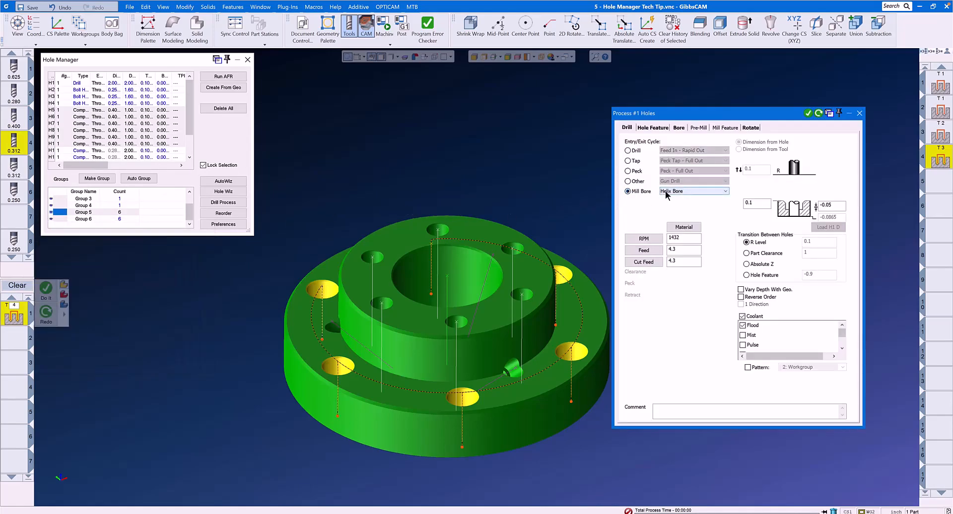
Calculate the process's RPM and feed from the 0.3125 solid carbide drilling entry in the material data.
left_click(684, 227)
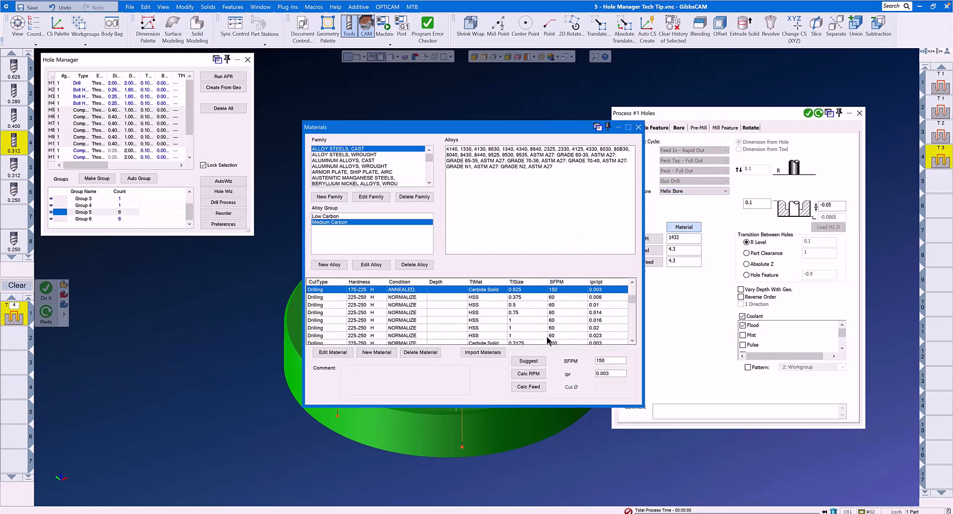
left_click(555, 343)
left_click(540, 376)
left_click(539, 388)
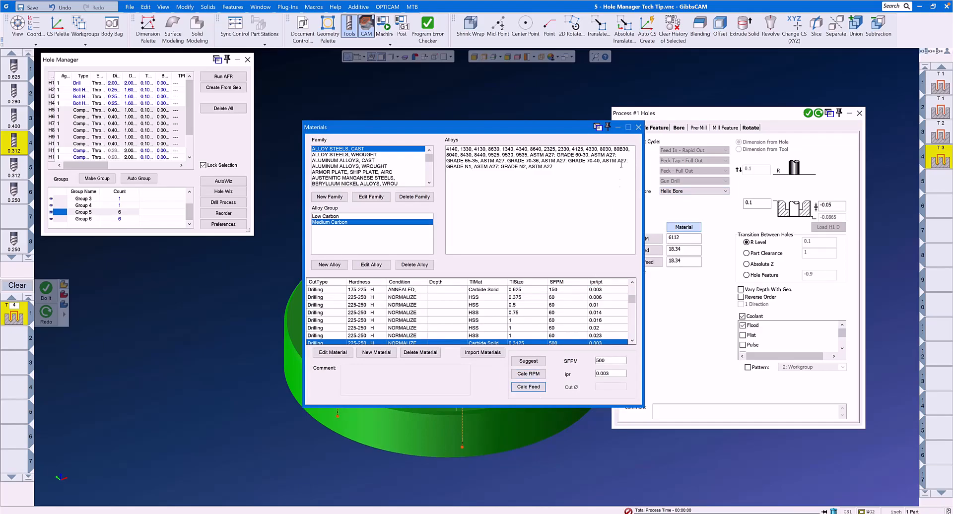
left_click(638, 127)
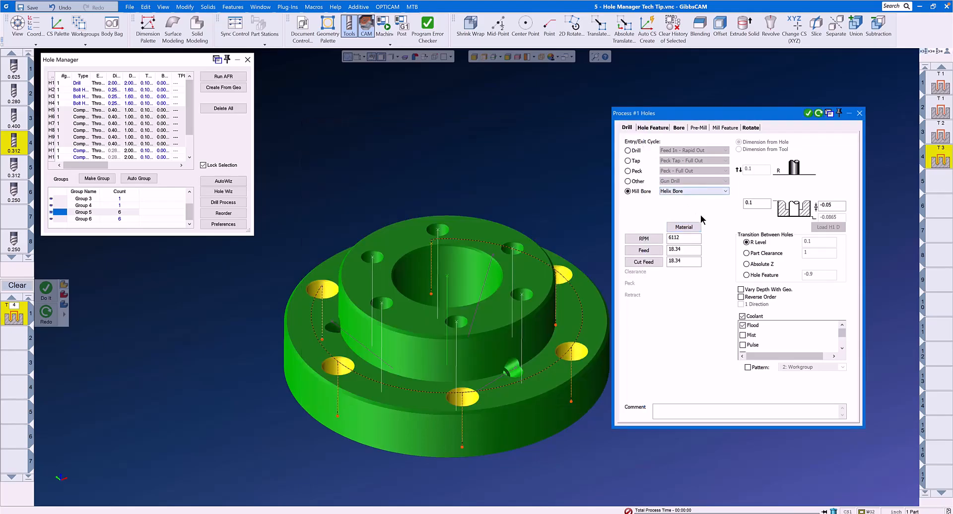
Using one outer flange hole as the reference, set the feature depth to Segment End of segment 2 (0.575 Inch Drill).
left_click(651, 128)
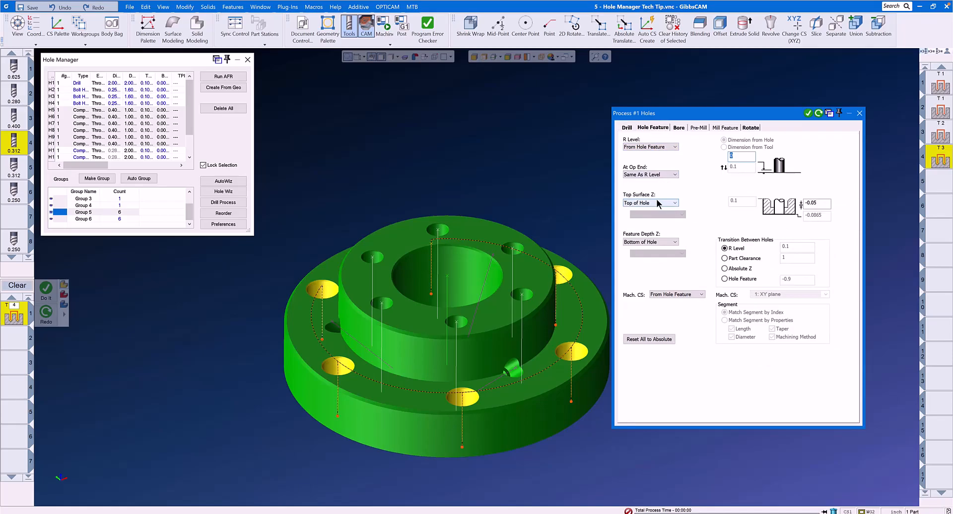
left_click(585, 213)
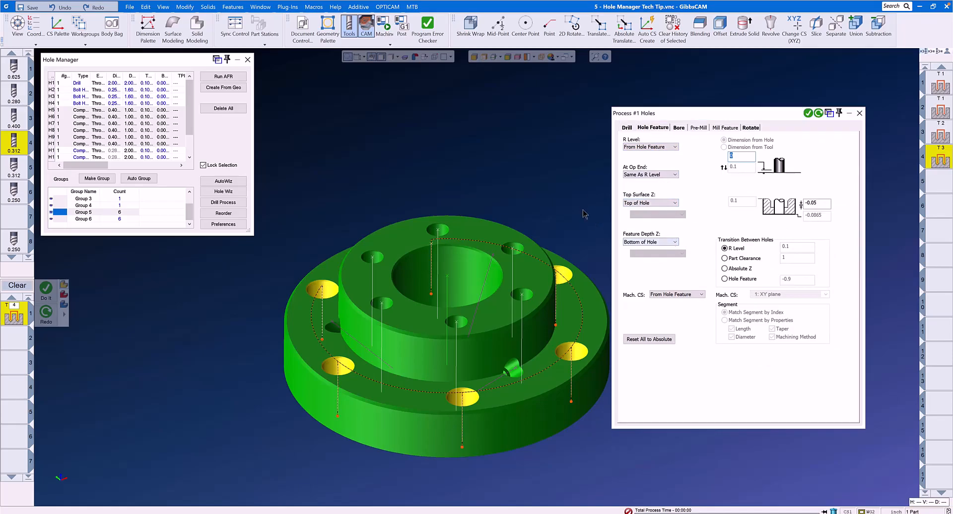
left_click(463, 403)
left_click(675, 243)
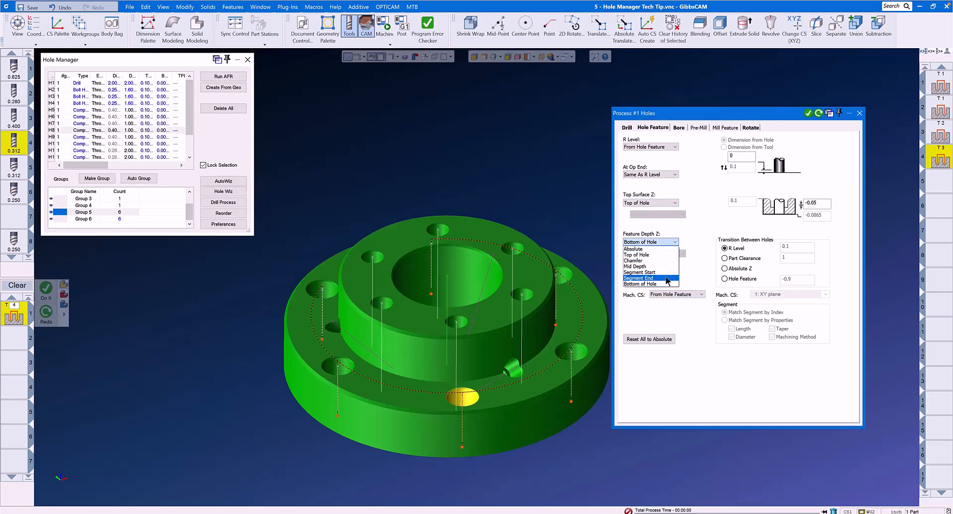
left_click(667, 278)
left_click(681, 255)
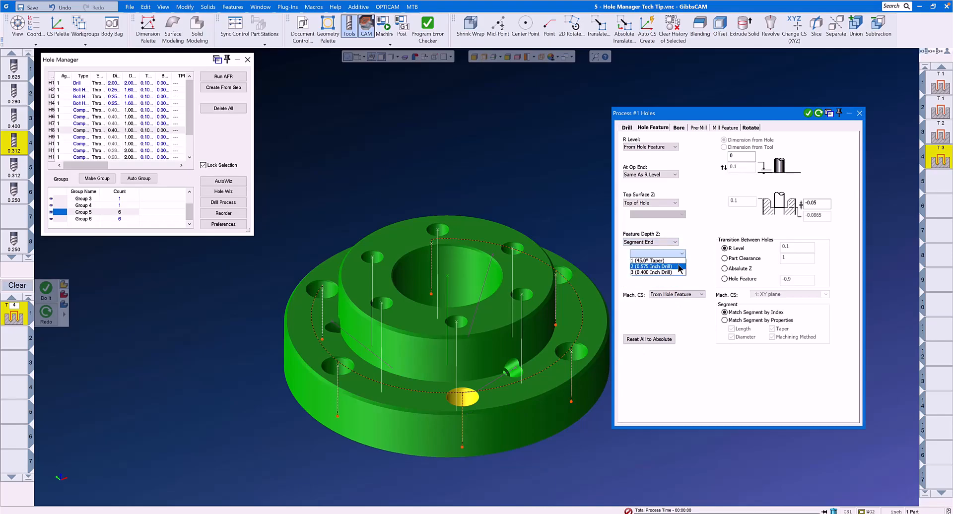
left_click(679, 267)
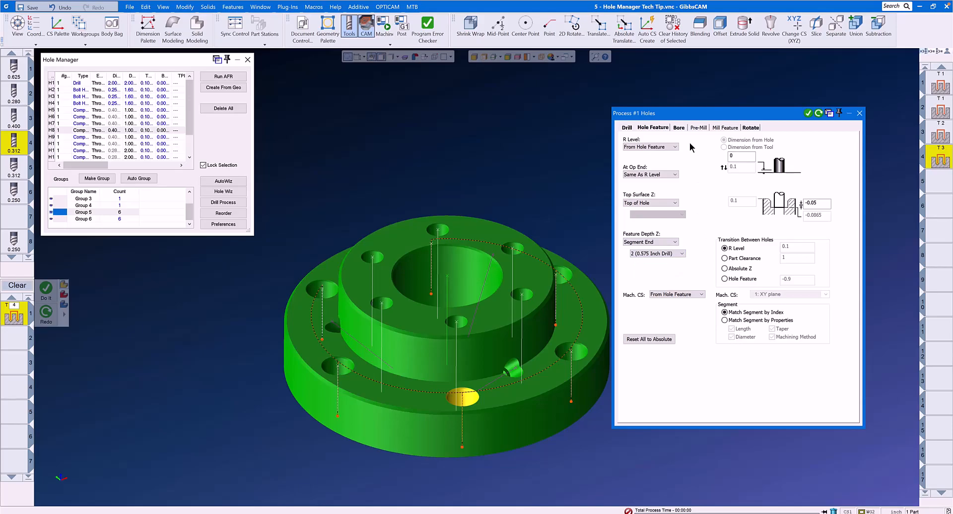
Review the bore settings and generate the helix bore operation on the outer holes in Group 5.
left_click(678, 128)
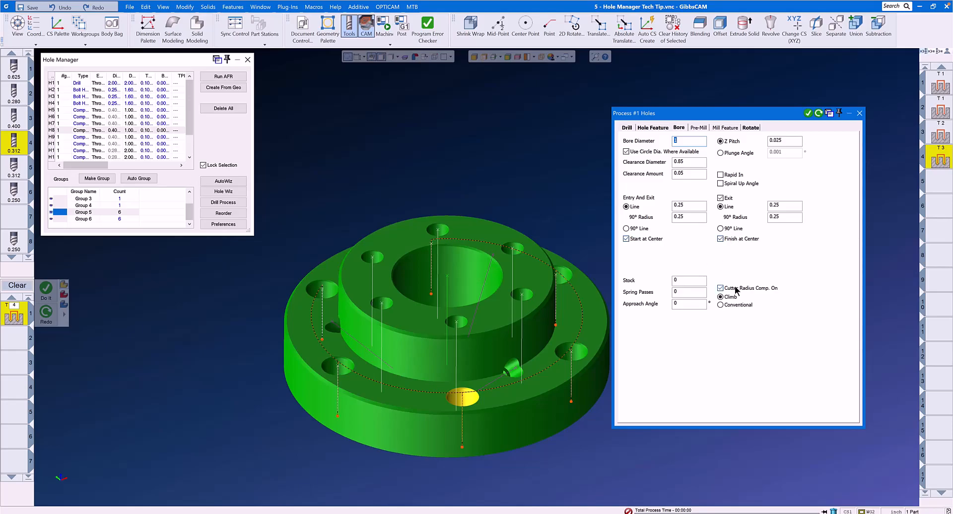
left_click(108, 211)
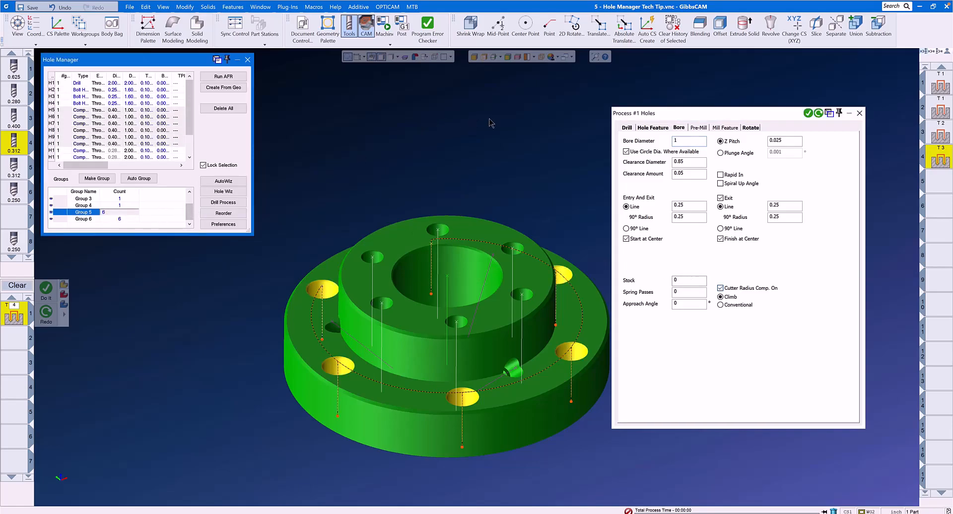
left_click(807, 115)
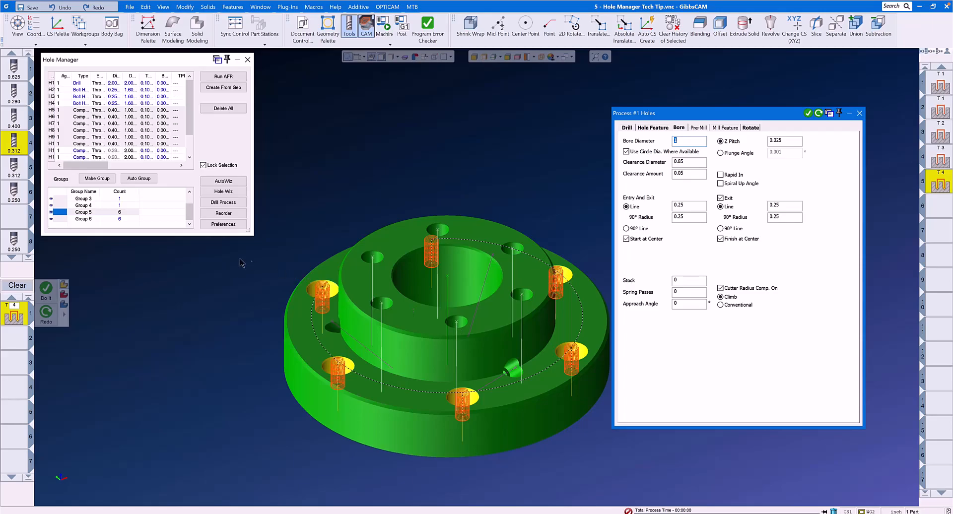
Select an inner hole, reopen the helix bore process for it, and set its depth segment to 2 (0.400 Inch Drill).
left_click(457, 323)
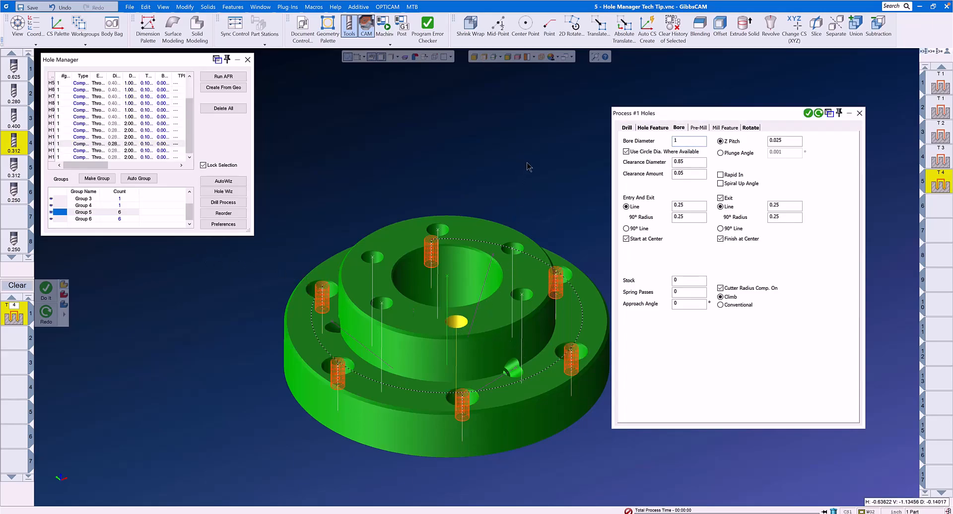
left_click(653, 128)
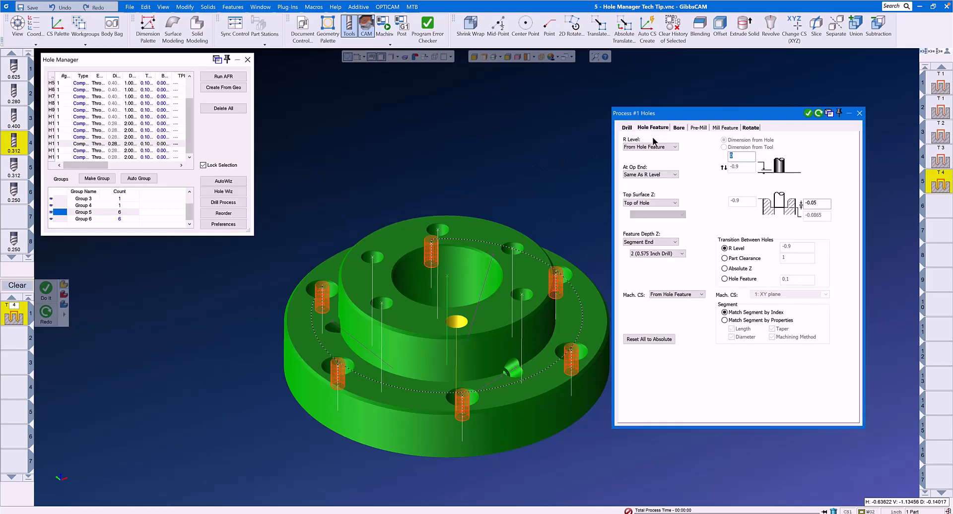
left_click(676, 253)
left_click(655, 272)
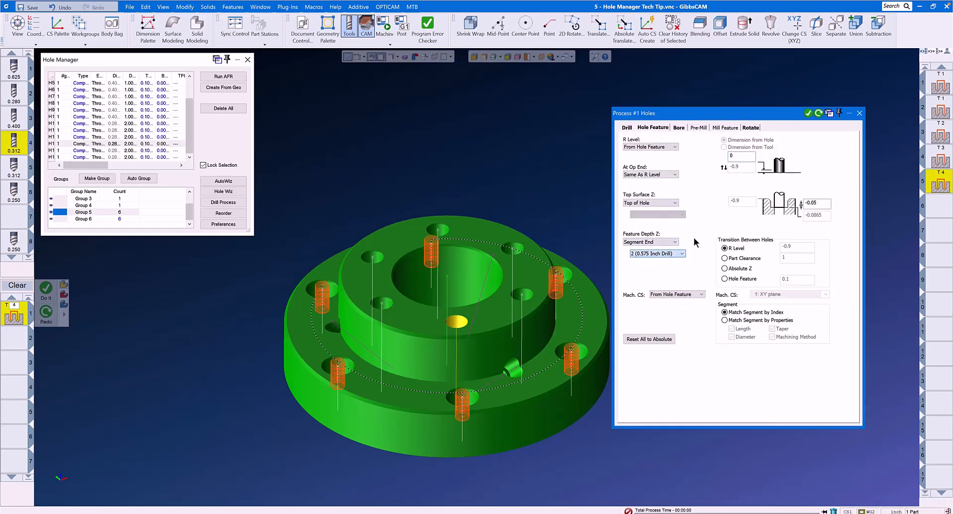
left_click(859, 114)
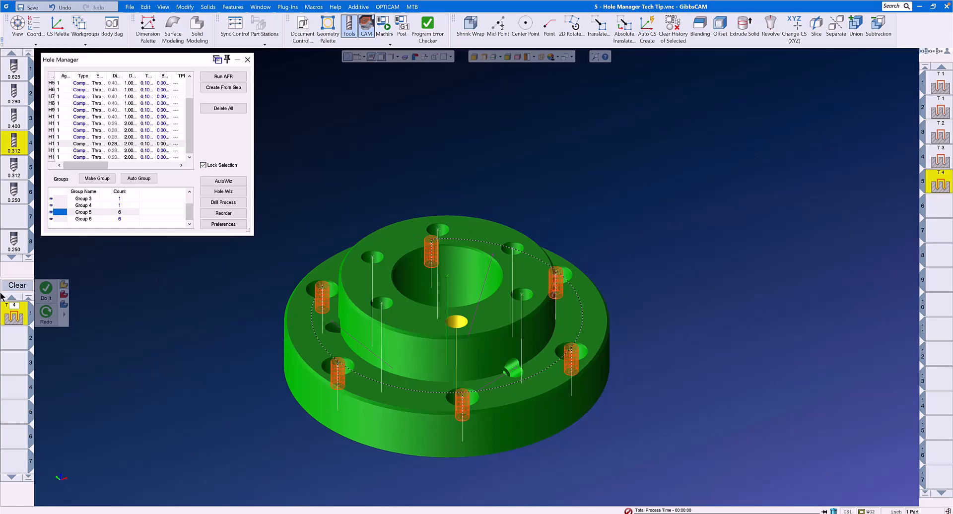
double_click(17, 319)
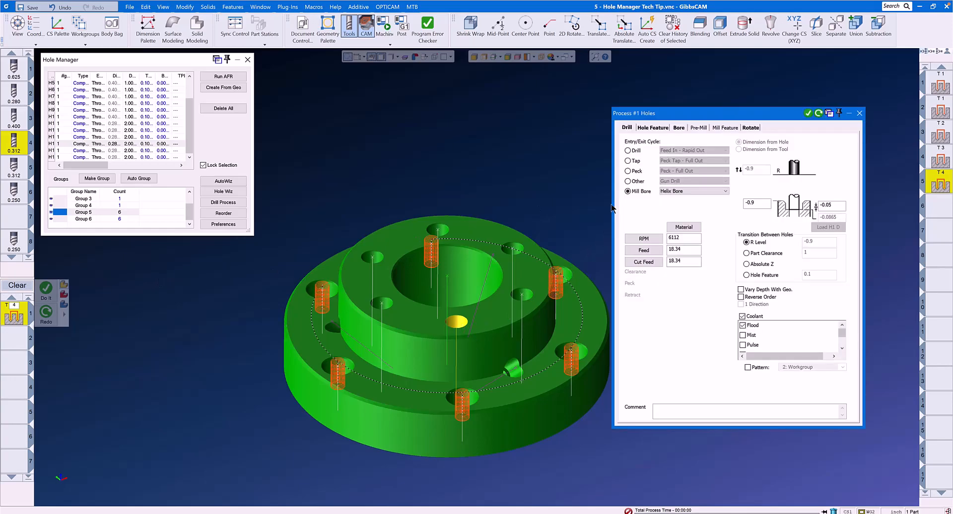
left_click(653, 127)
left_click(682, 255)
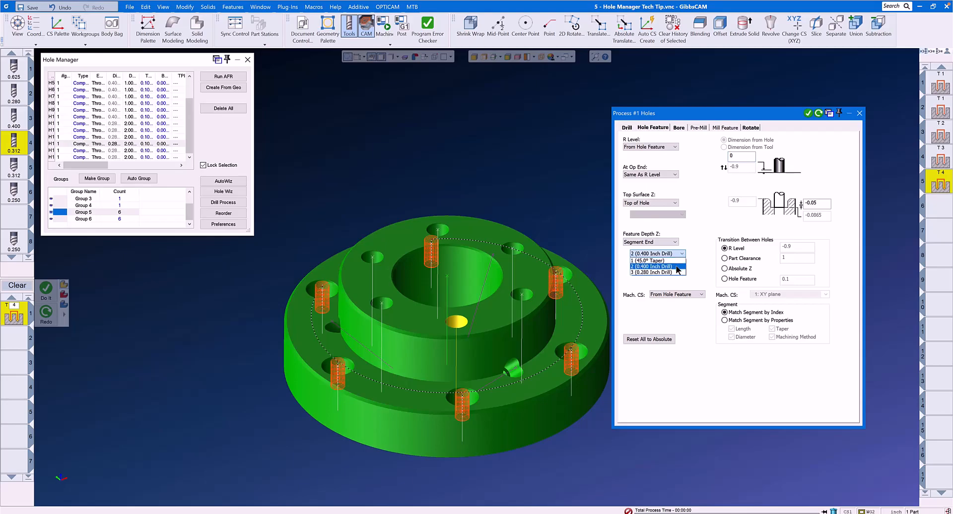
left_click(677, 267)
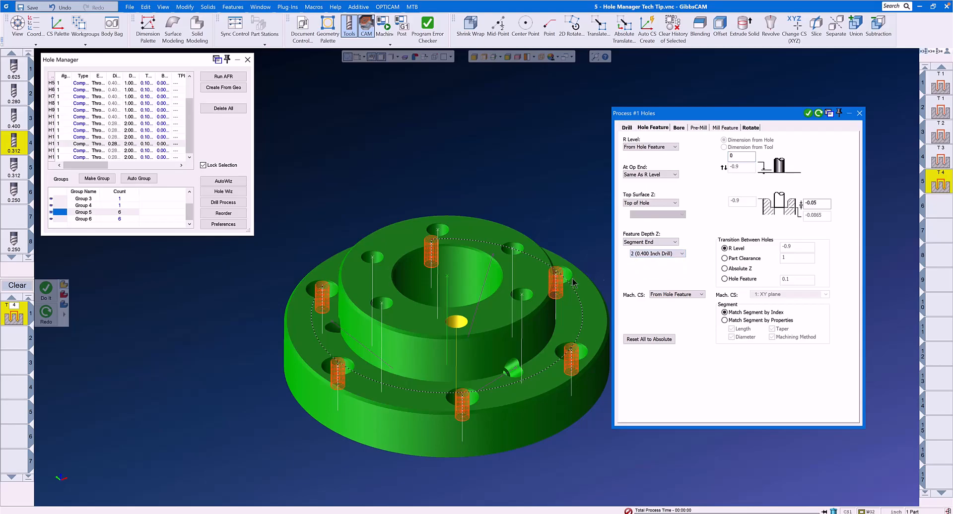
Generate the helix bore operation on the inner holes in Group 6 and close the process.
left_click(94, 218)
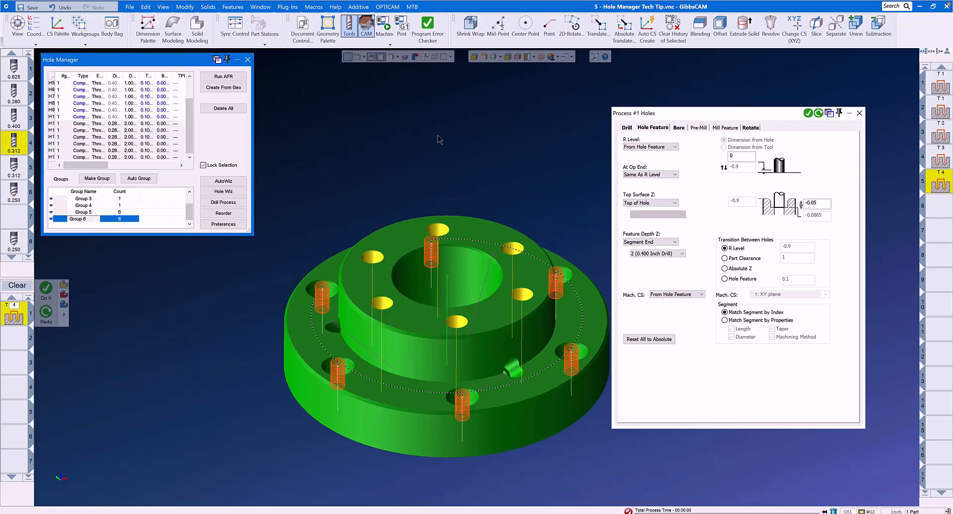
left_click(808, 113)
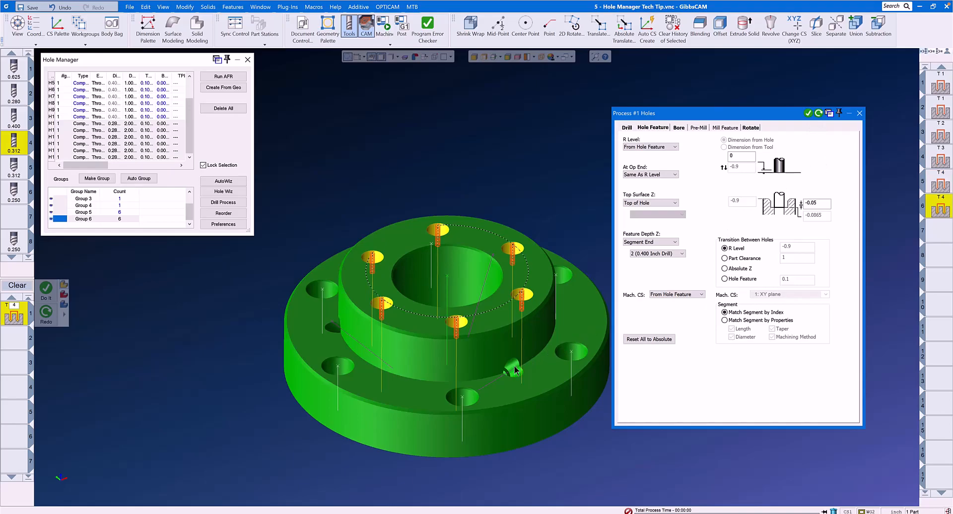
left_click(860, 114)
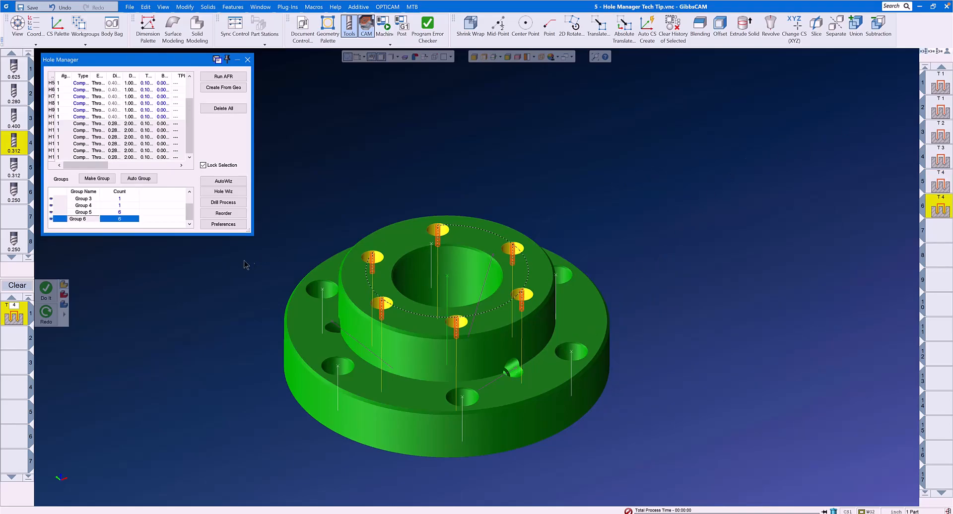
Select a radial side hole and set the helix bore depth to segment 1 (0.375 Inch Bore) with a depth offset of 0.
left_click(514, 373)
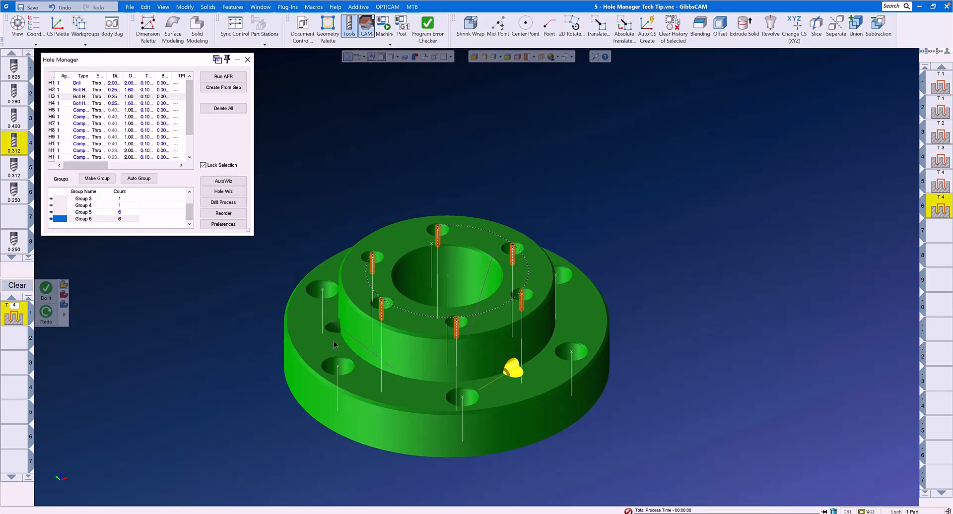
double_click(13, 315)
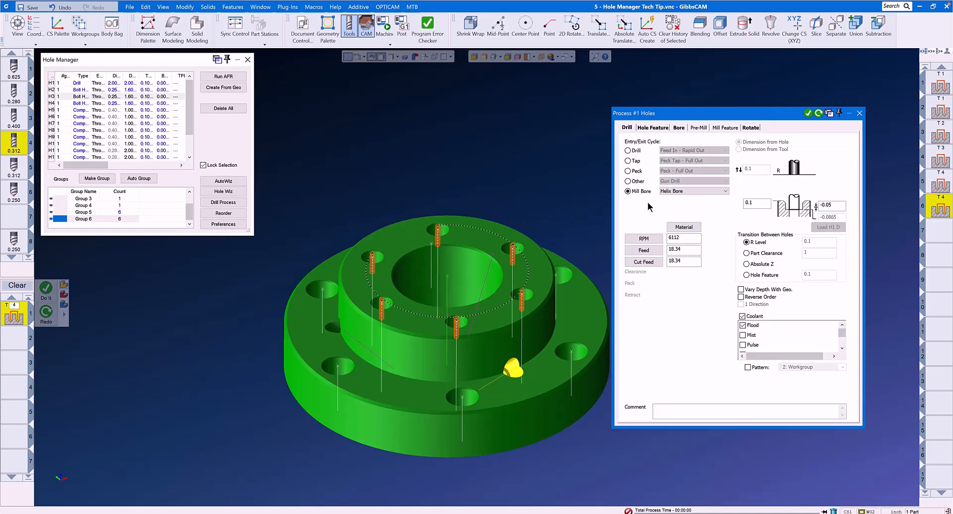
left_click(653, 128)
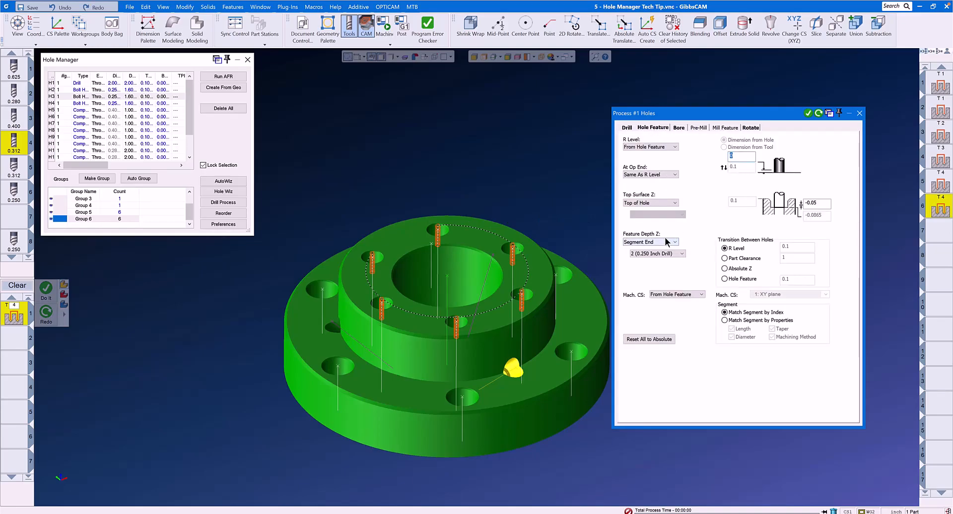
left_click(682, 253)
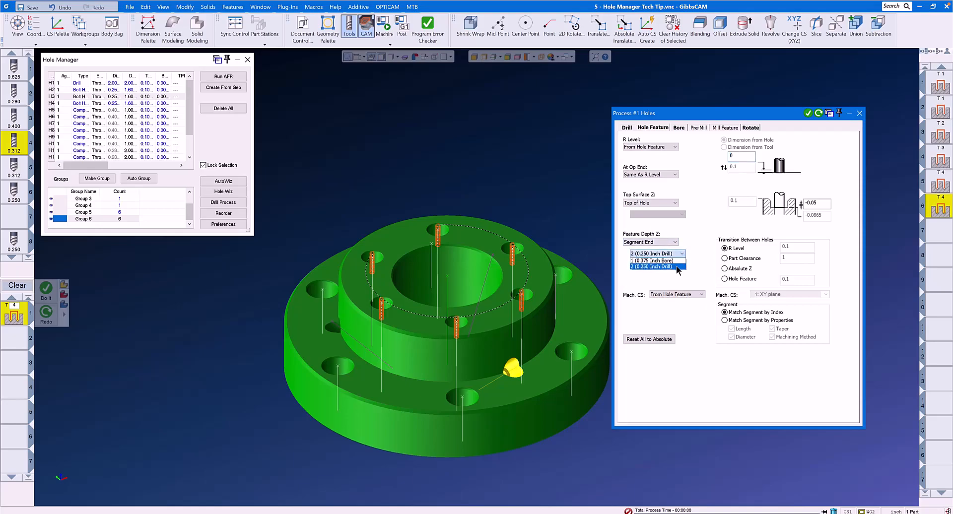
left_click(671, 261)
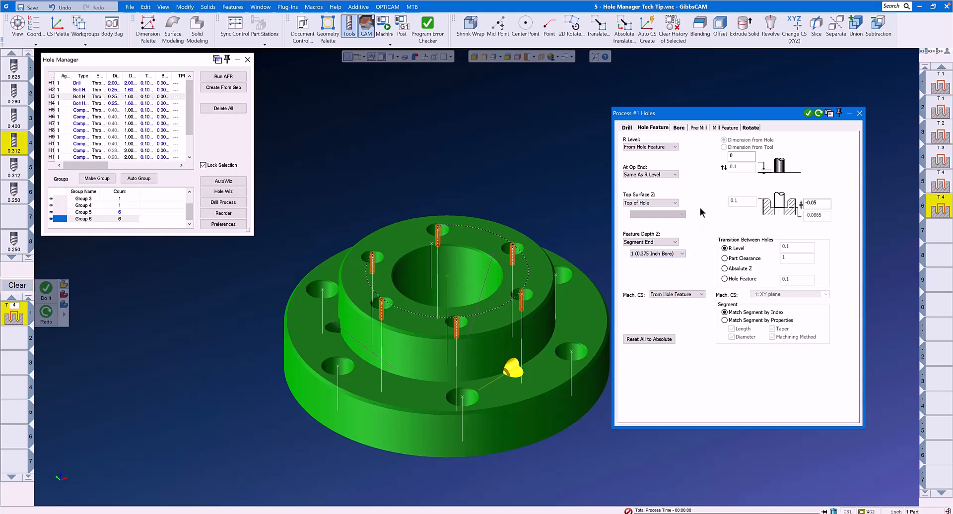
double_click(819, 204)
Add the other two radial side holes to the selection, generate their helix bore operations, and close the process.
left_click(490, 266)
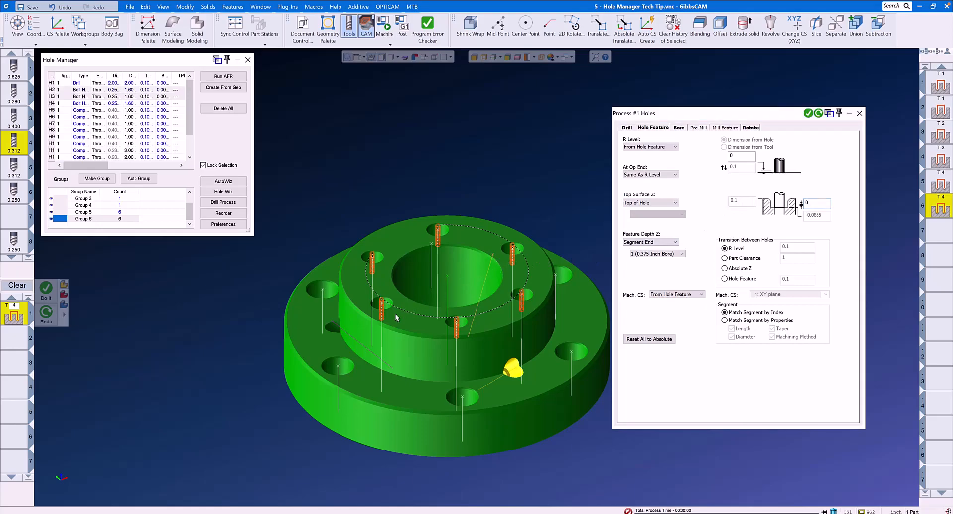
left_click(350, 336)
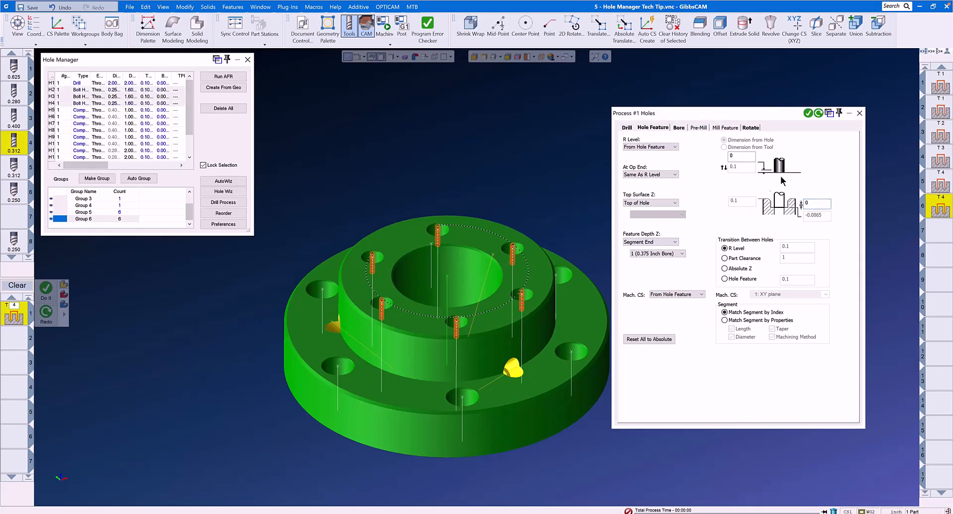
left_click(807, 114)
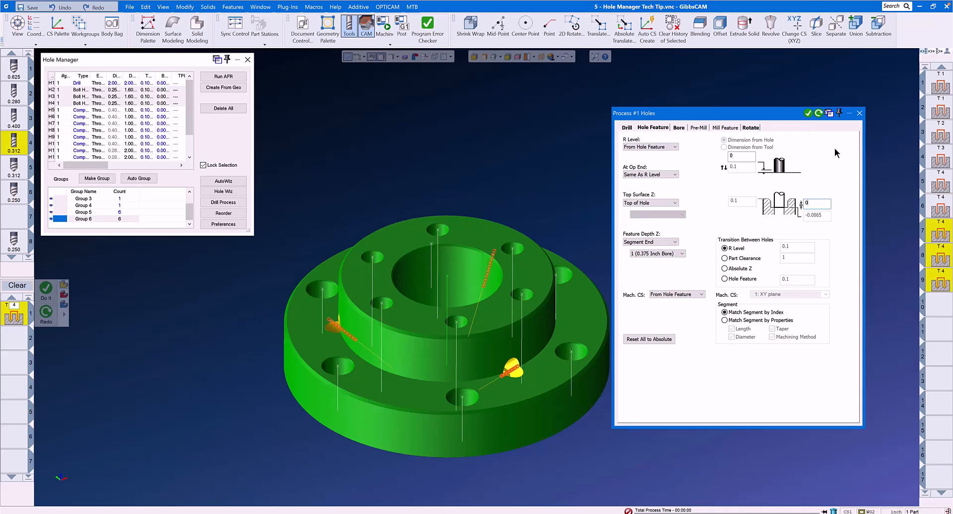
left_click(860, 114)
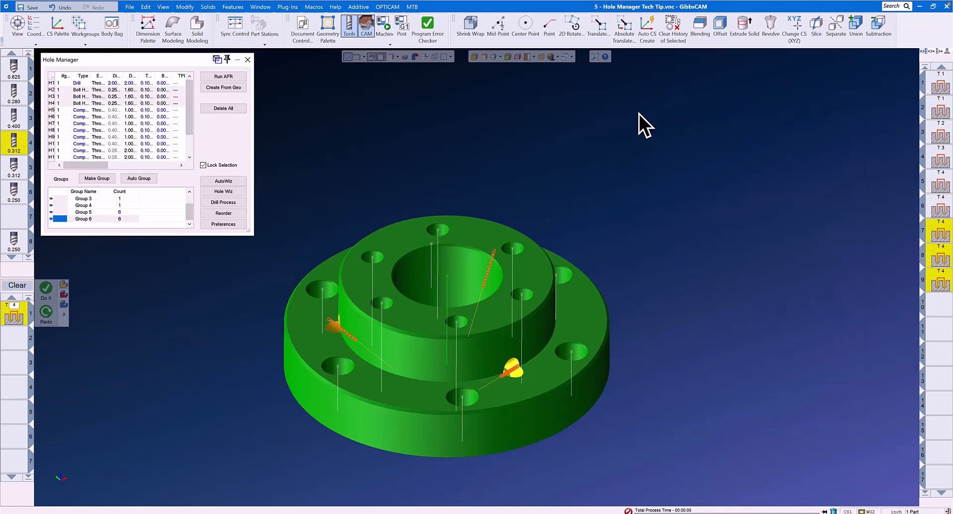
Close the Hole Manager and start the machine simulation of the programmed operations.
left_click(248, 59)
left_click(383, 25)
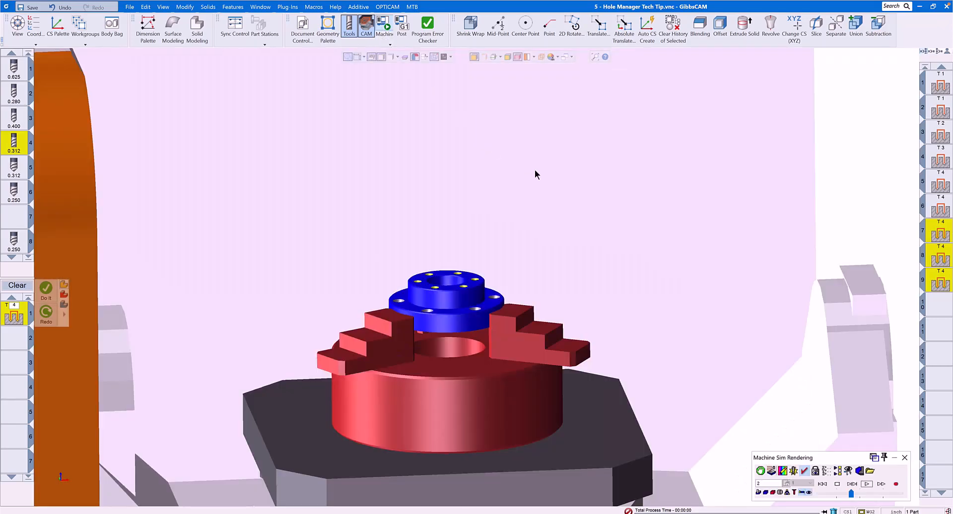
Run the machine simulation, rewind it to the start and play it again to watch the hole operations.
left_click(867, 484)
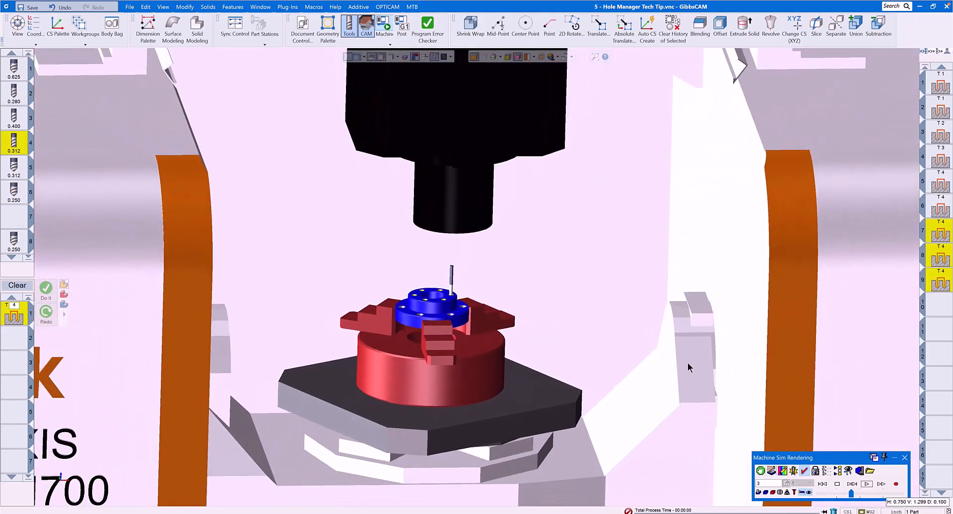
left_click(823, 484)
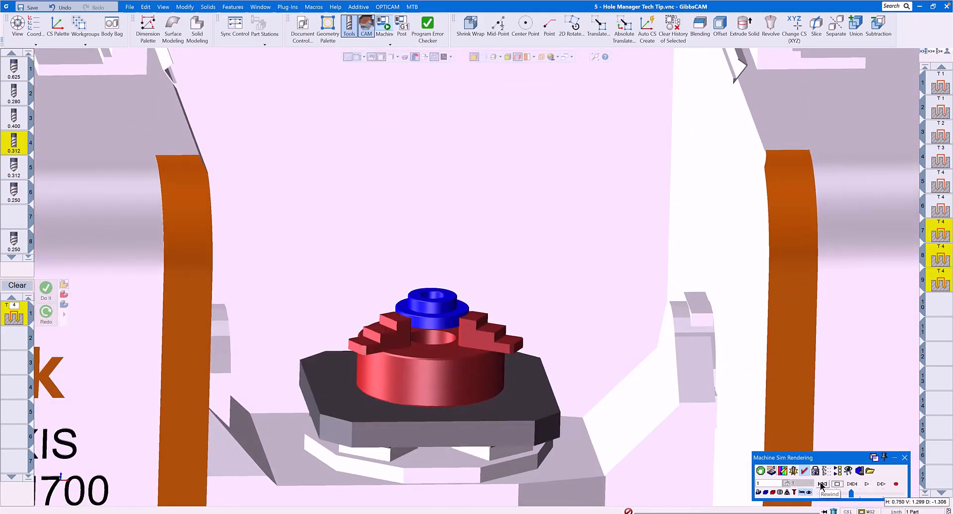
left_click(867, 484)
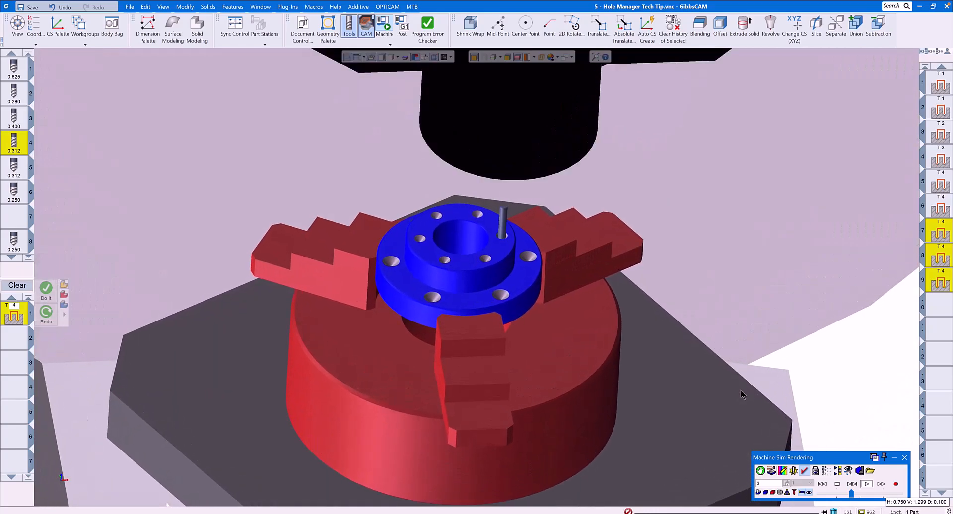
Raise the simulation speed and skip ahead operation by operation to the helix boring of the radial side holes.
left_click(882, 485)
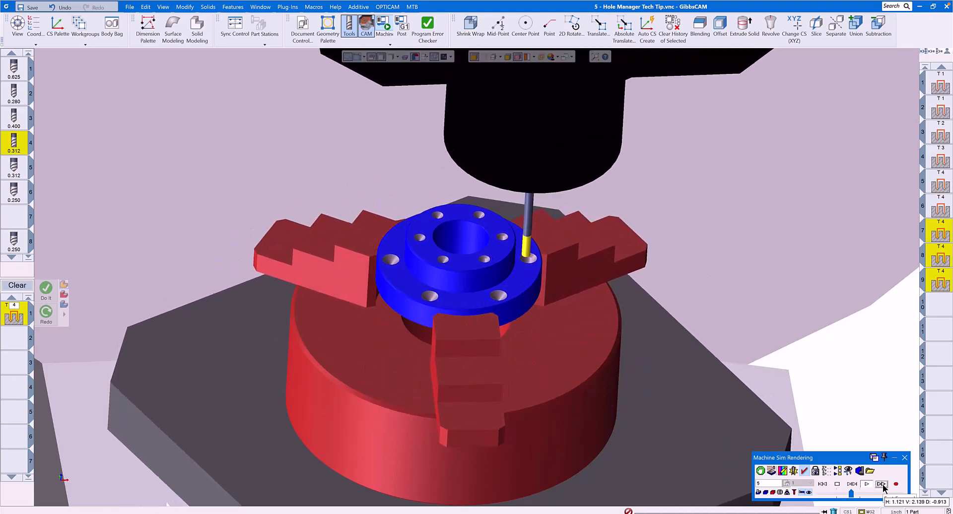
left_click_drag(852, 494, 872, 496)
left_click(880, 483)
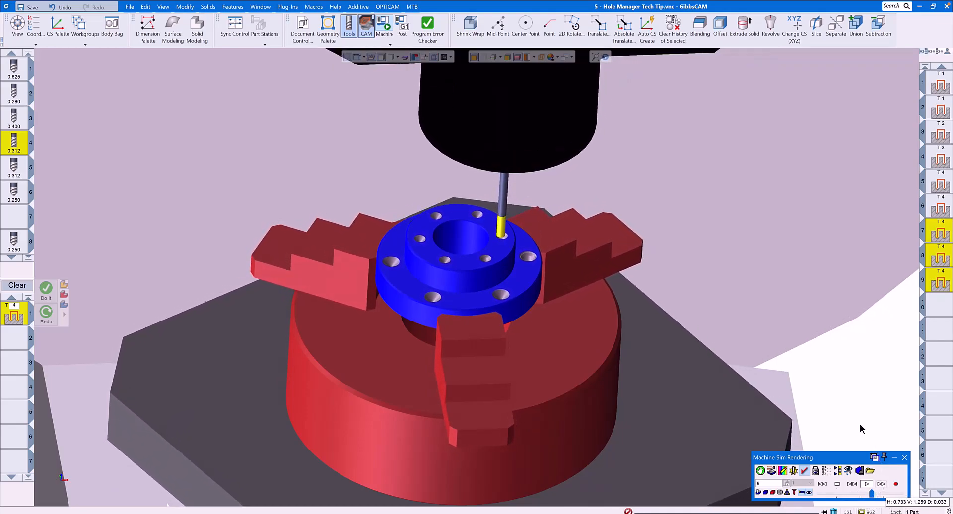
left_click(880, 484)
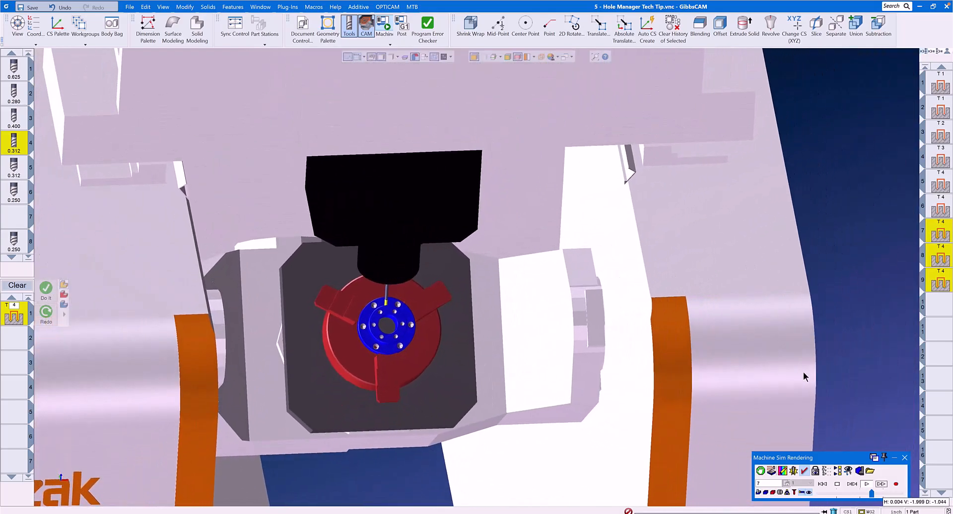
Examine the machine's axis positions during the radial hole boring and close the machine simulation.
left_click(826, 471)
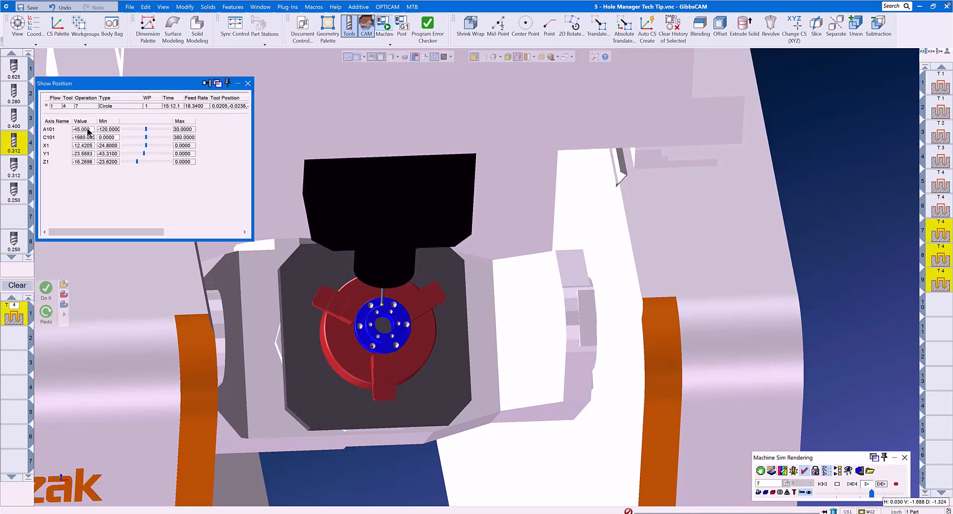
left_click(247, 83)
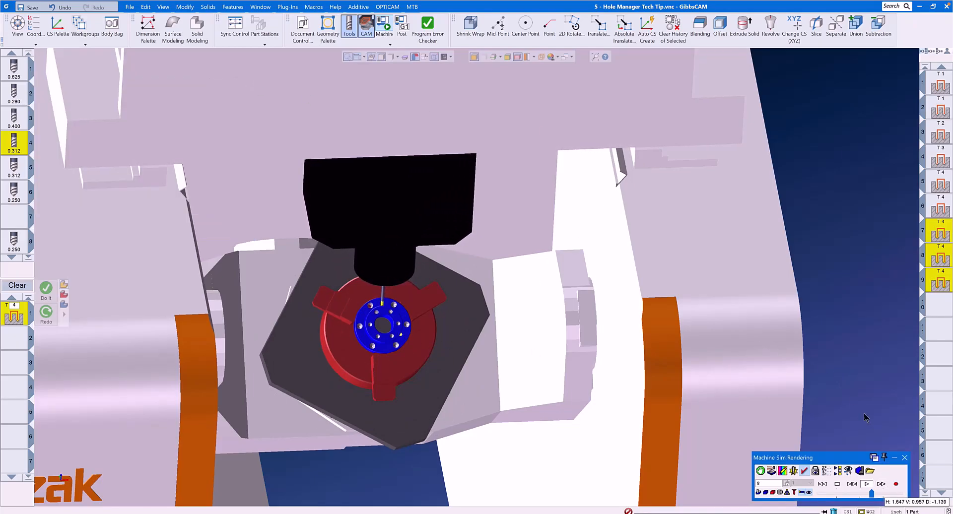
left_click(905, 457)
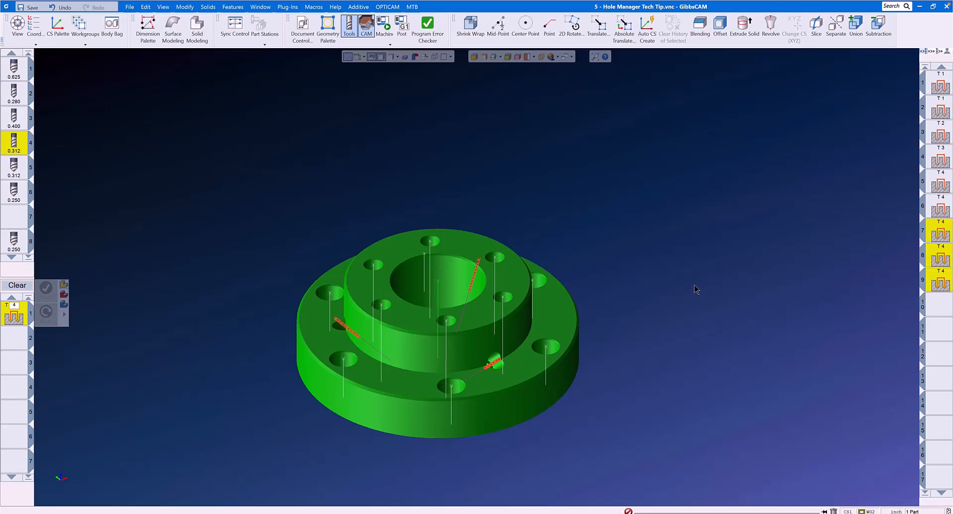
Select the front radial side hole and activate its coordinate system from the hole.
scroll(494, 361, "up", 5)
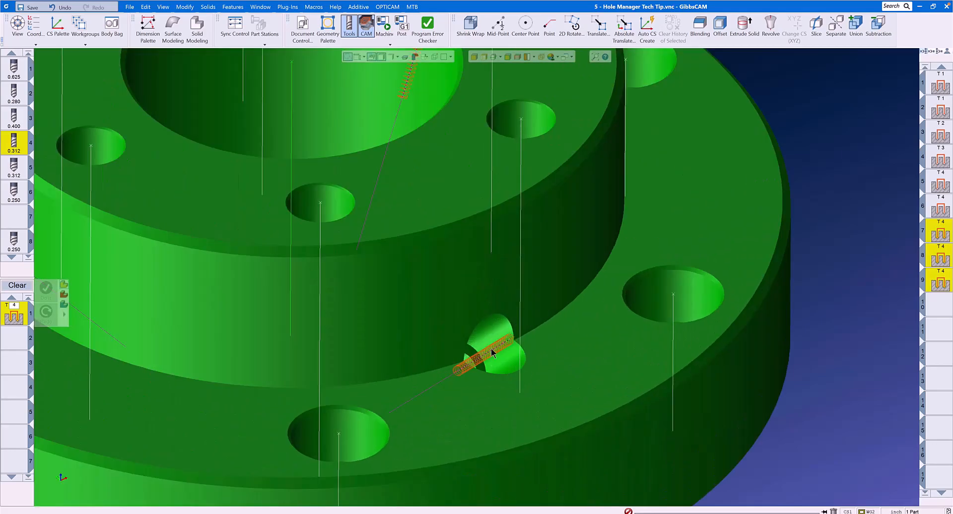
left_click(491, 350)
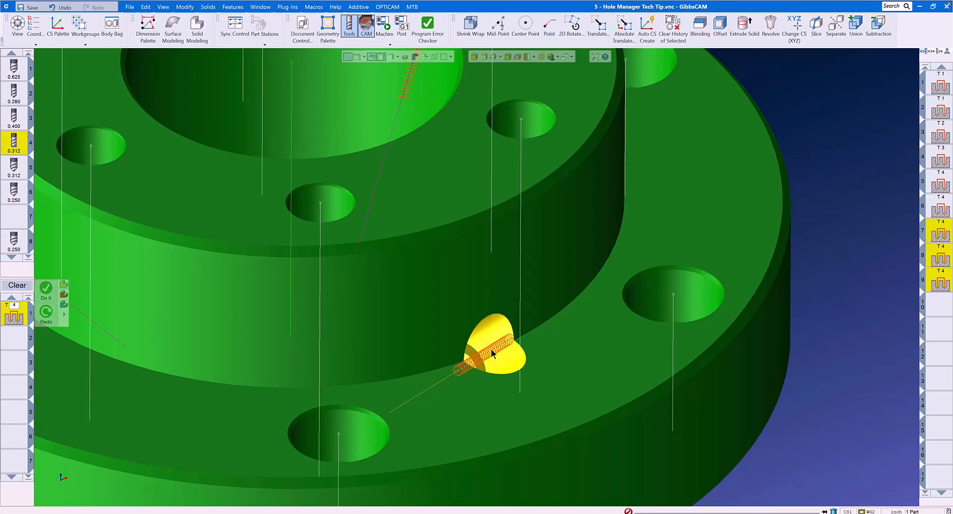
right_click(491, 350)
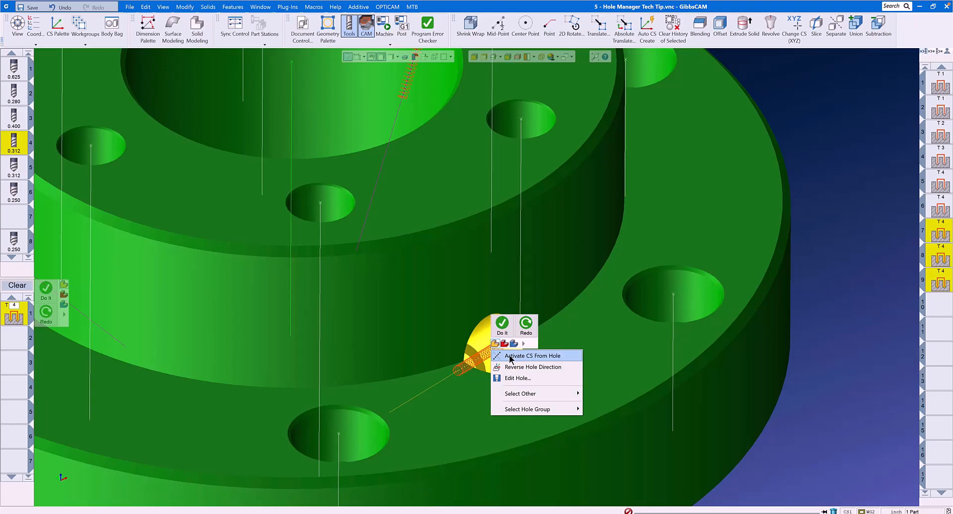
left_click(511, 356)
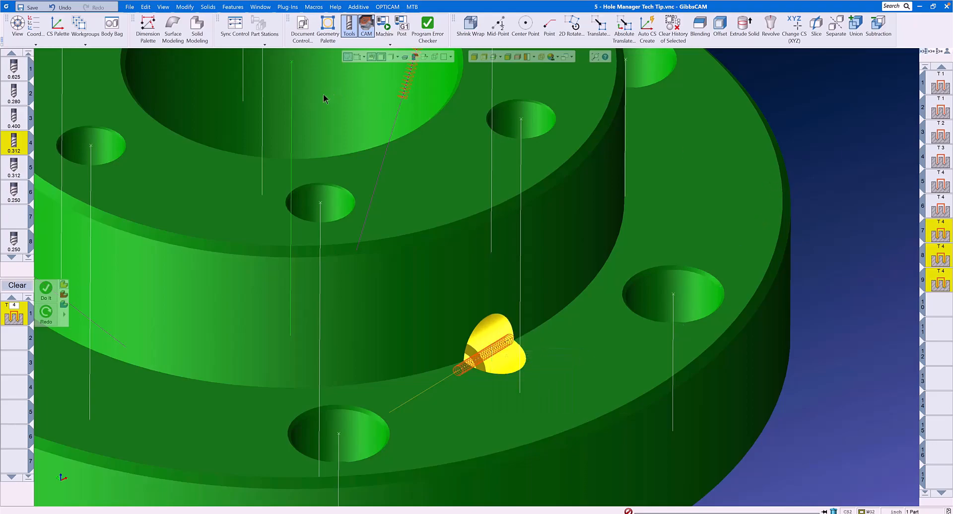
Show the coordinate system list and look straight down the radial hole's axis, then examine the whole flange from an angle.
left_click(36, 26)
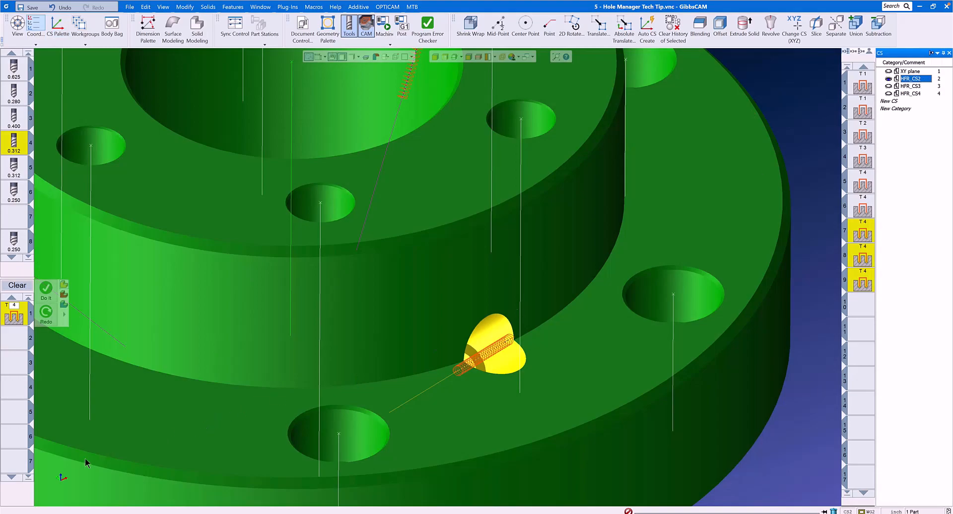
left_click(55, 467)
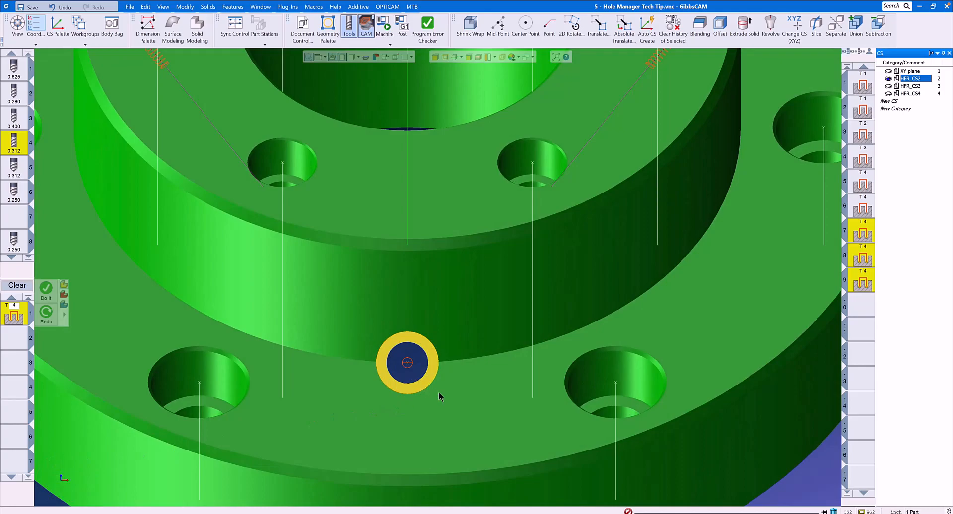
scroll(470, 397, "down", 5)
middle_click_drag(463, 399, 658, 232)
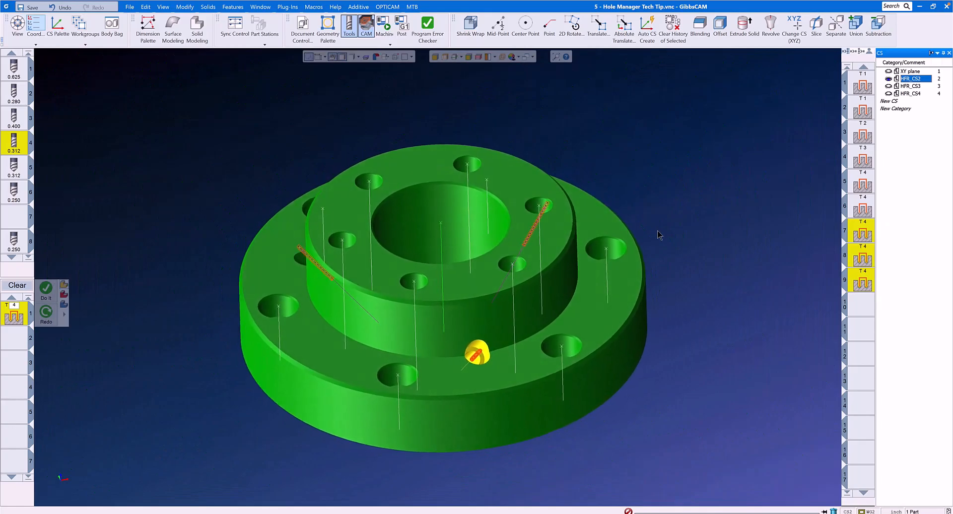